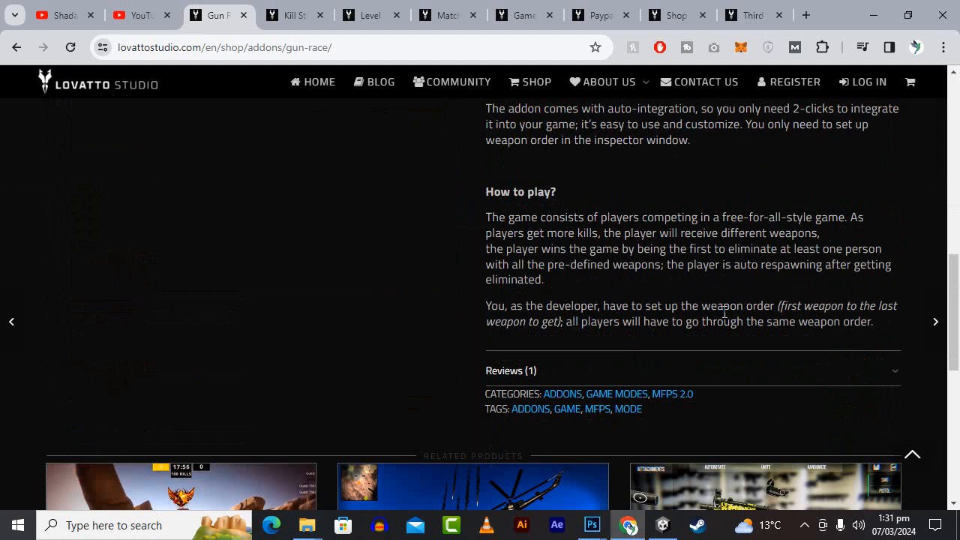
Step: Review the Gun Race addon's product page, from the how-to-play description up to its title and price
scroll(493, 287, "up", 2)
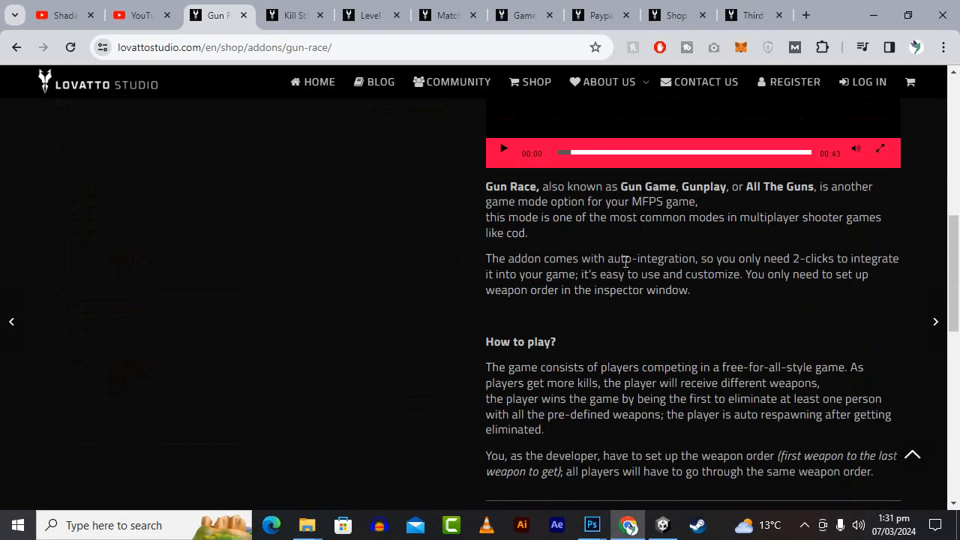
scroll(595, 371, "up", 5)
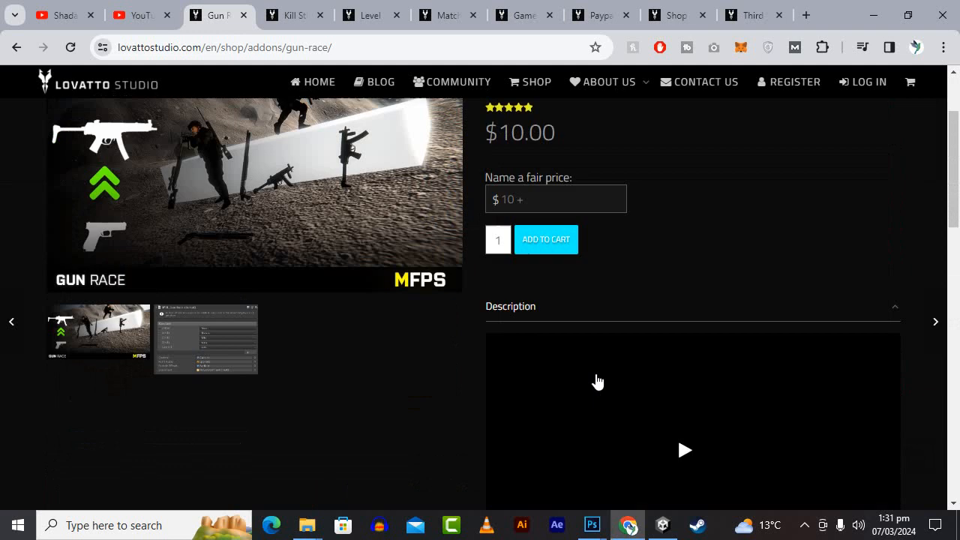
scroll(333, 358, "up", 1)
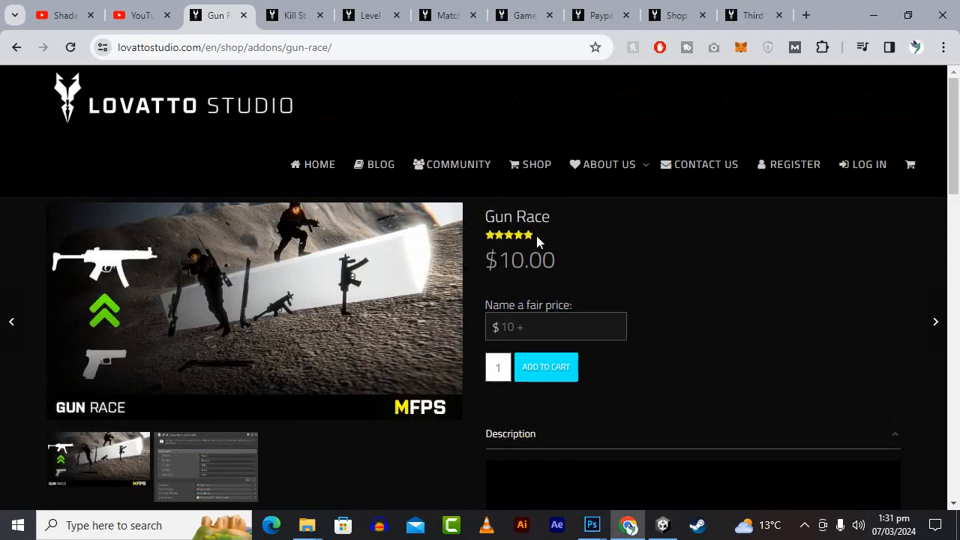
triple_click(550, 216)
left_click(622, 216)
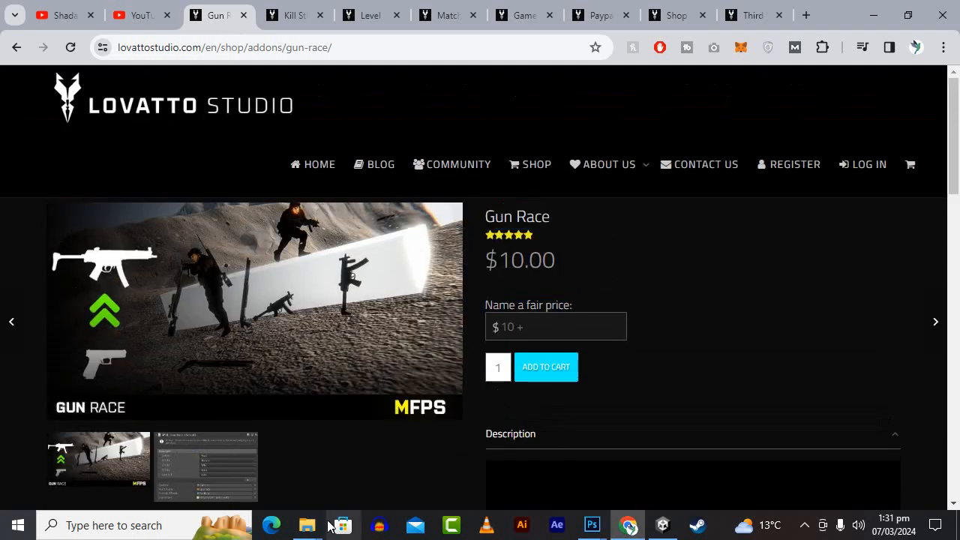
Step: Switch to the addons folder in File Explorer and import the gun_race-1_3_1_(MFPS_1_9_x) package with all its files into the Unity project
mouse_move(307, 528)
left_click(388, 465)
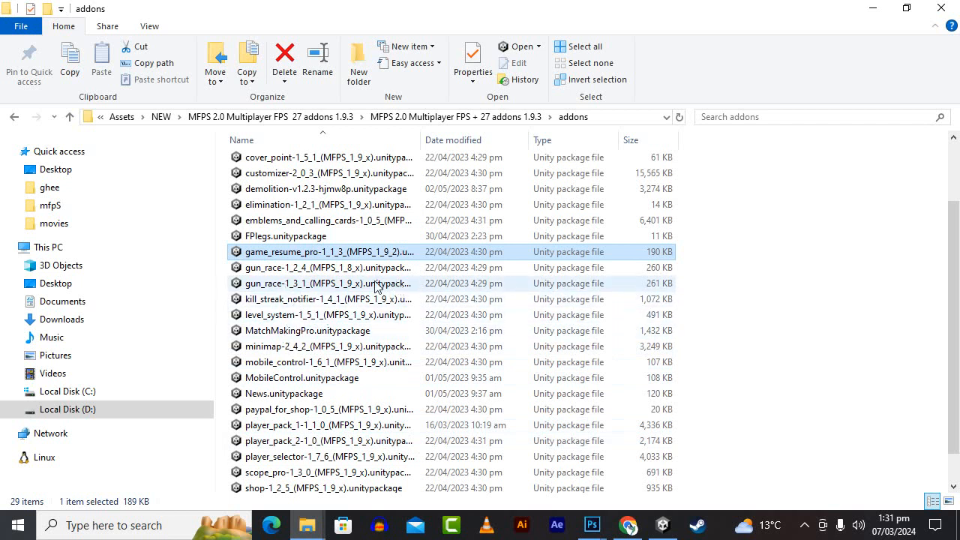
left_click_drag(349, 289, 548, 431)
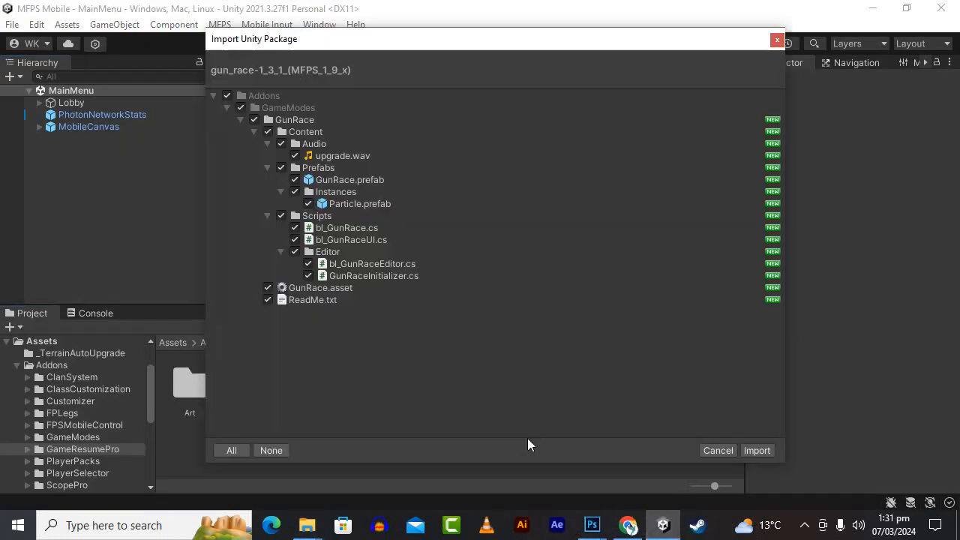
left_click(756, 450)
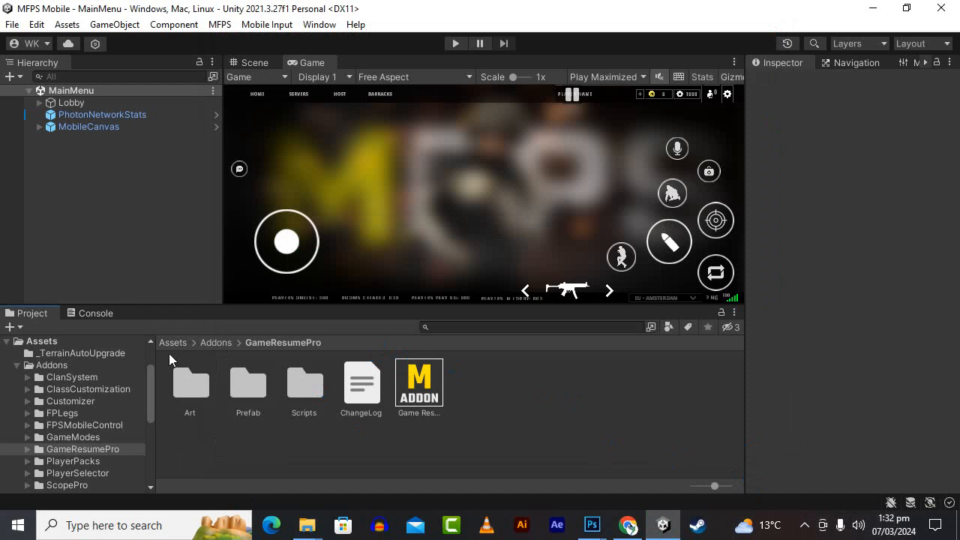
Step: Open the GunRace addon asset in Assets/Addons/GameModes/GunRace and read its setup instructions
left_click(216, 342)
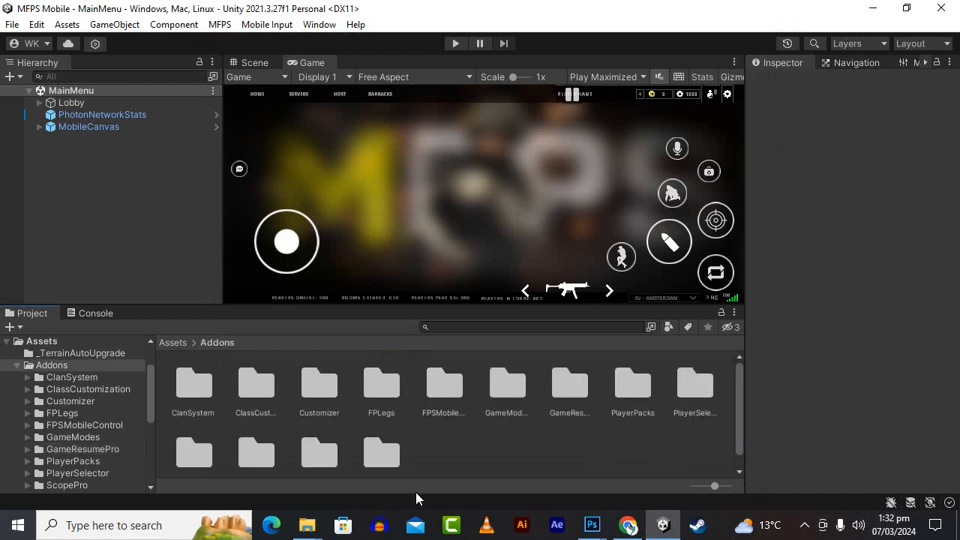
scroll(465, 469, "down", 1)
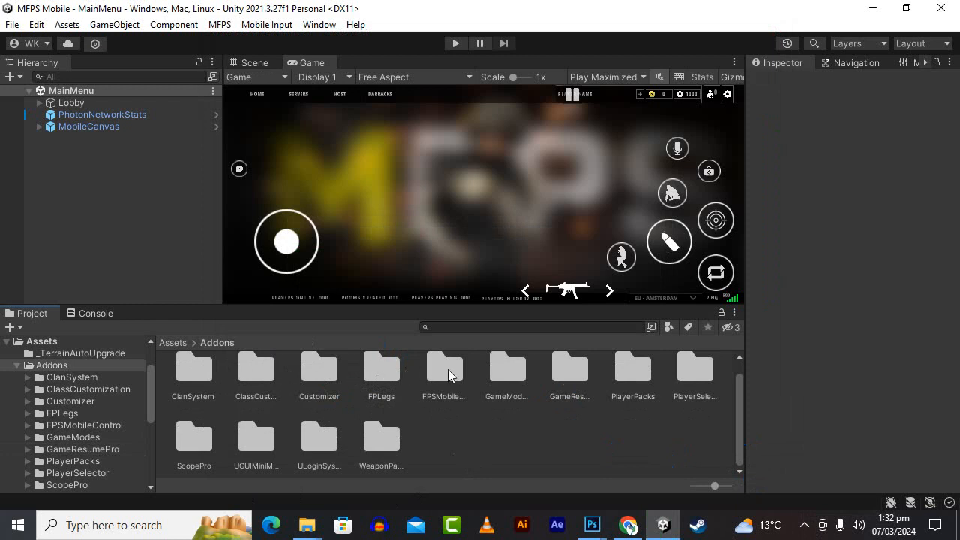
double_click(502, 364)
left_click(362, 386)
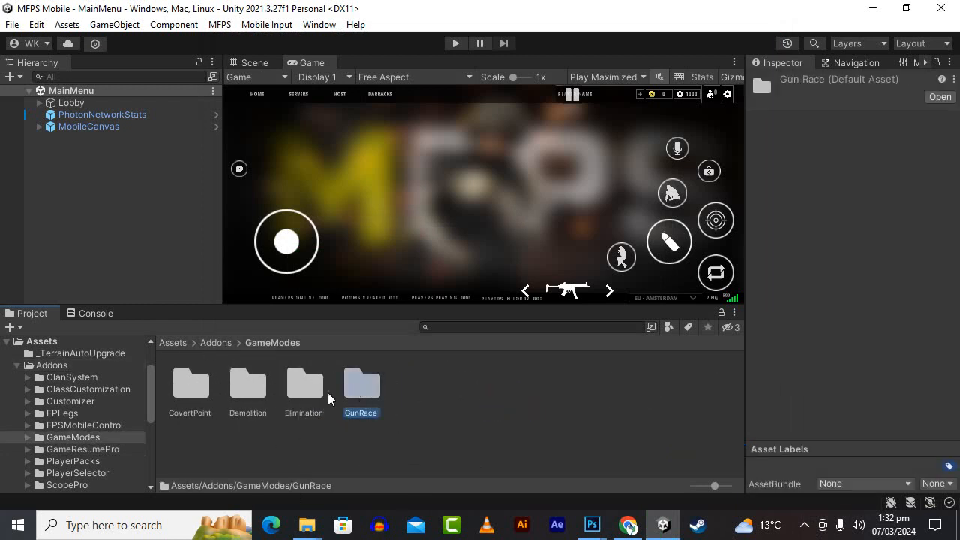
double_click(379, 405)
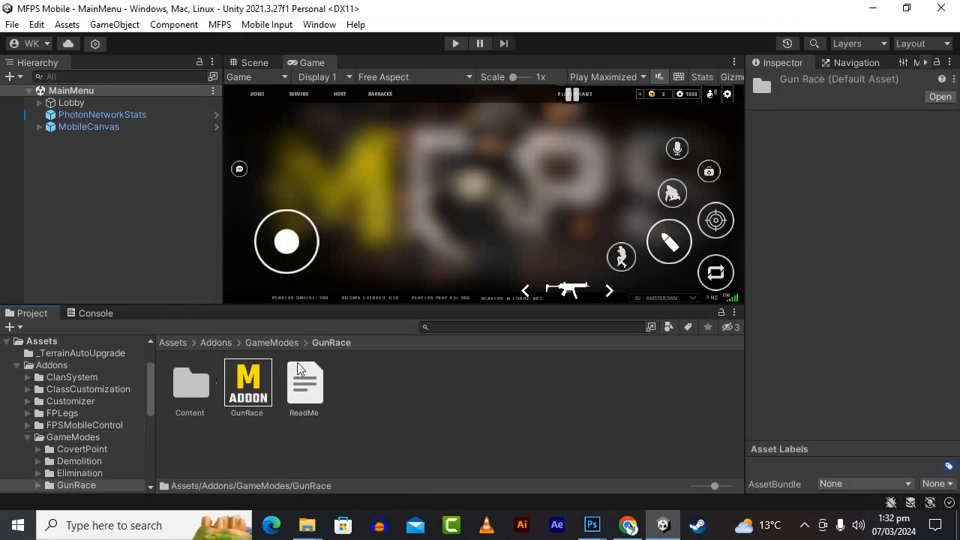
left_click(240, 381)
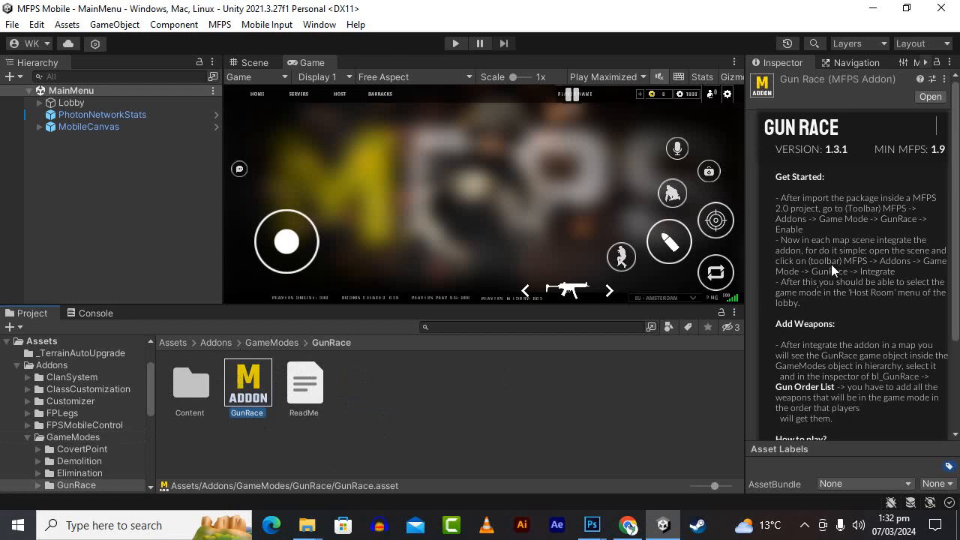
scroll(833, 262, "down", 3)
scroll(833, 262, "up", 3)
left_click_drag(747, 272, 716, 273)
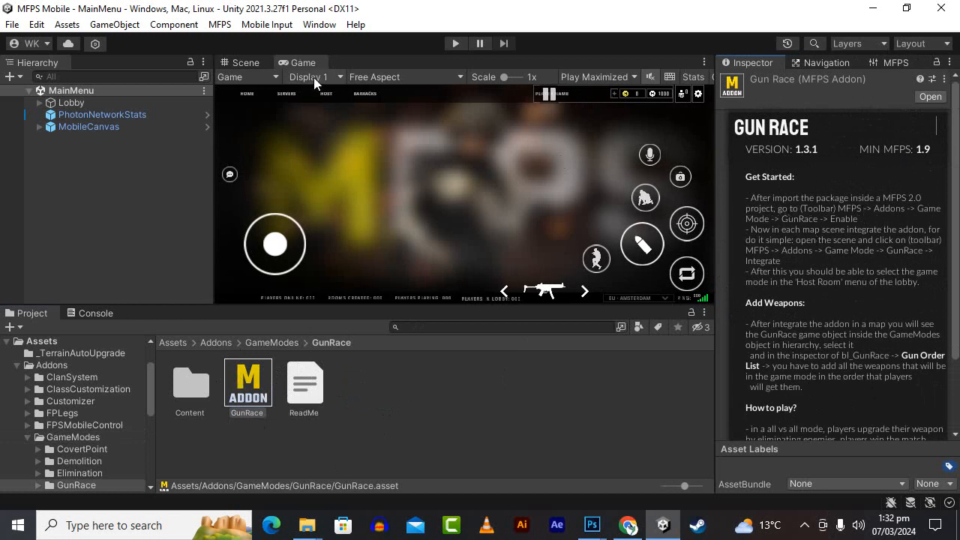
Step: Enable the GunRace game mode addon in MFPS and read the rest of its instructions
left_click(220, 24)
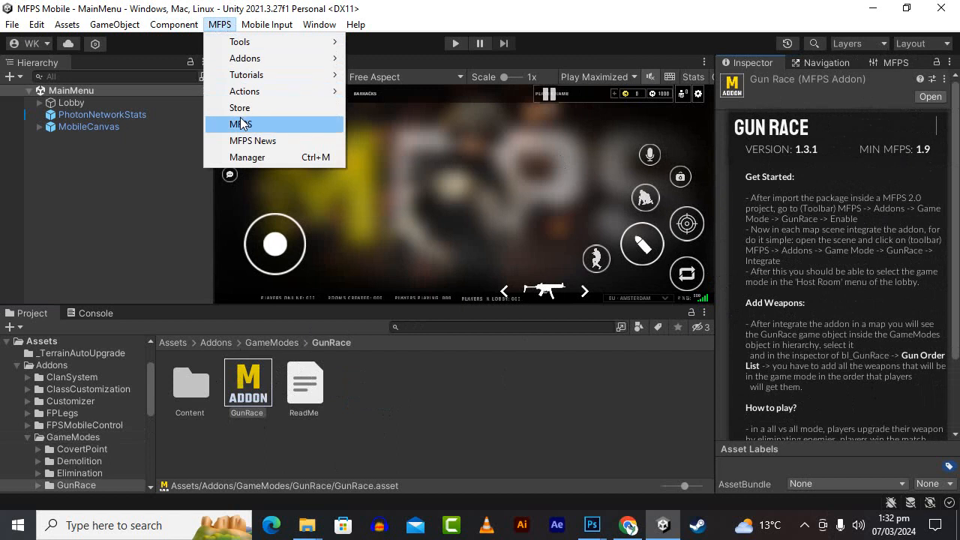
mouse_move(263, 60)
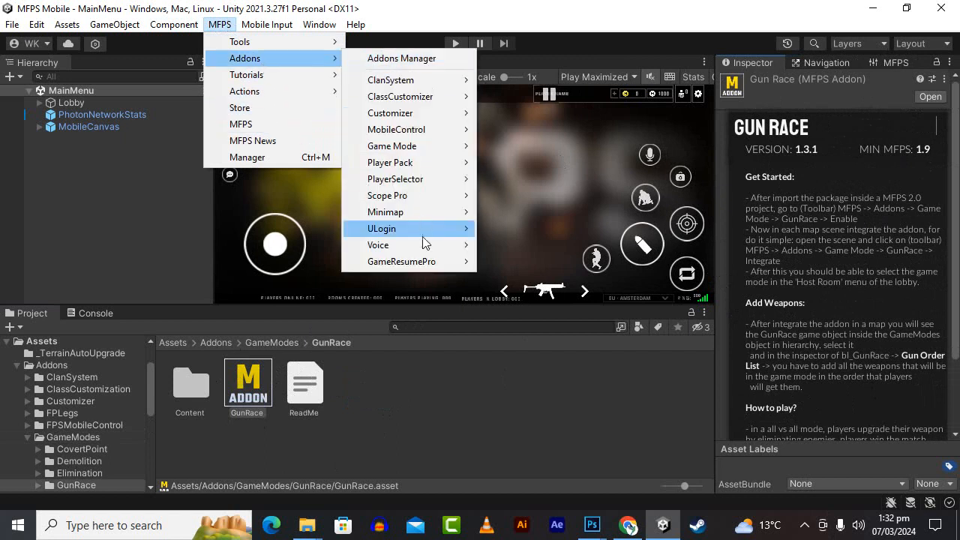
mouse_move(423, 261)
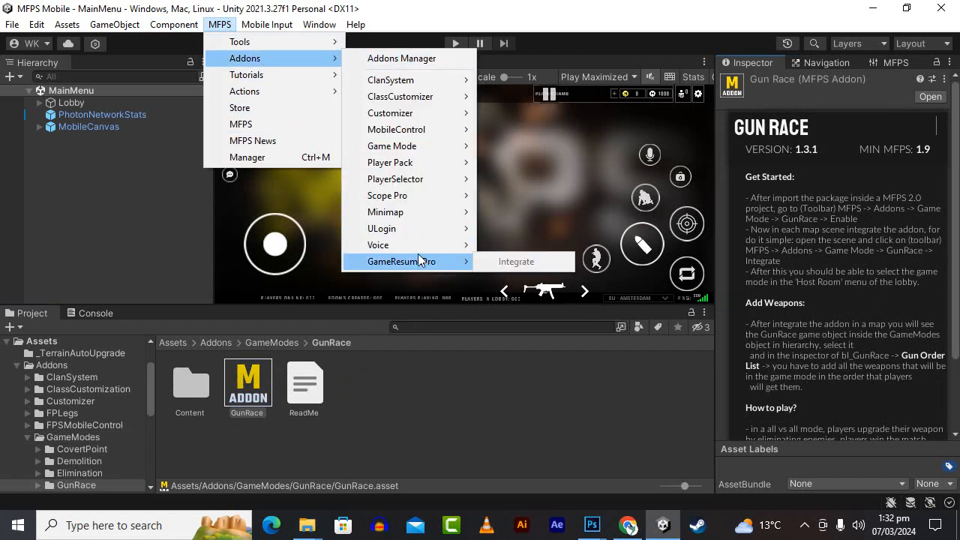
mouse_move(418, 150)
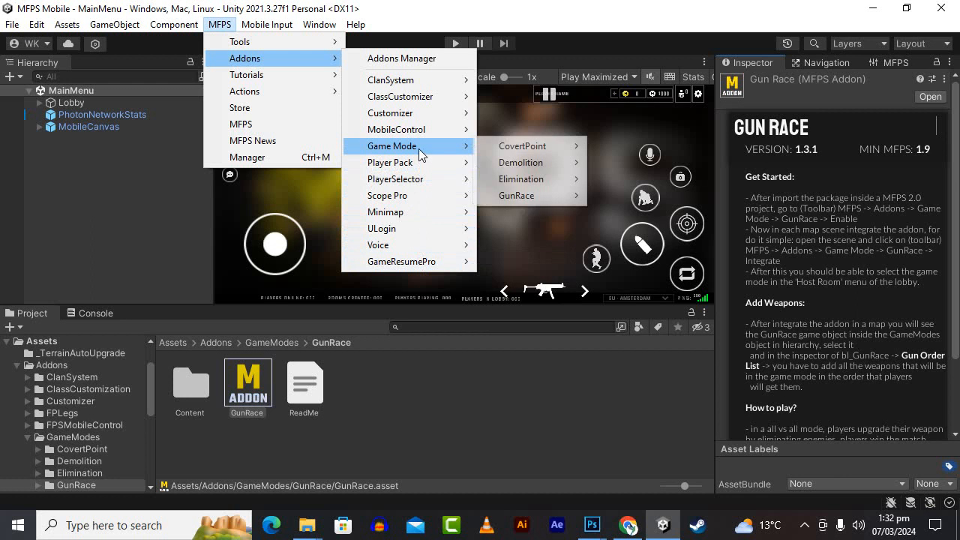
mouse_move(535, 194)
left_click(613, 196)
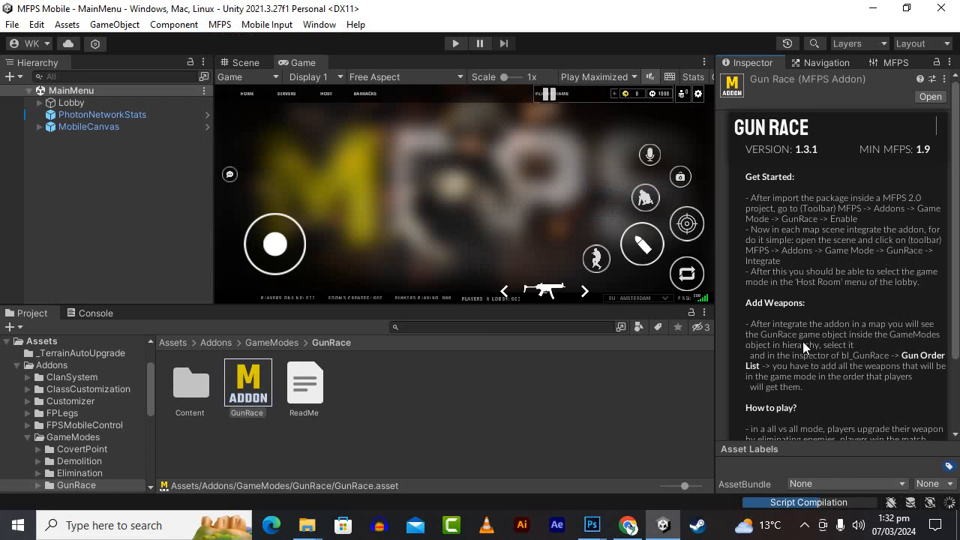
scroll(803, 342, "down", 3)
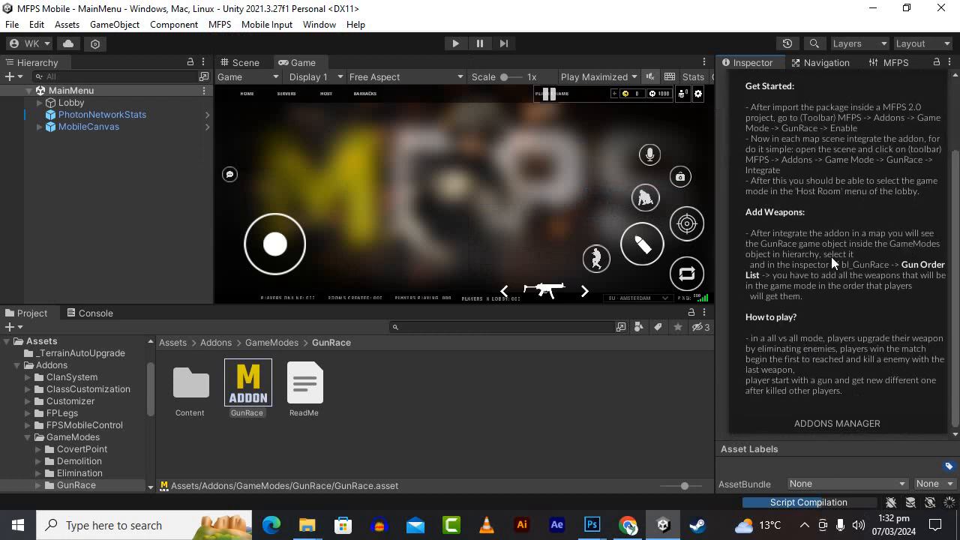
Step: Open the MilitaryBase scene from the project's Assets/Scenes folder
left_click(173, 343)
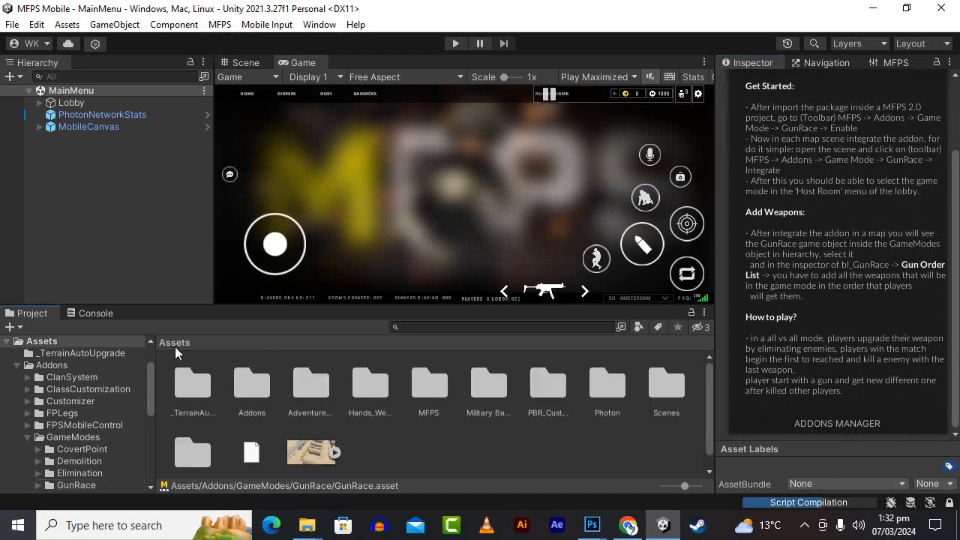
double_click(673, 387)
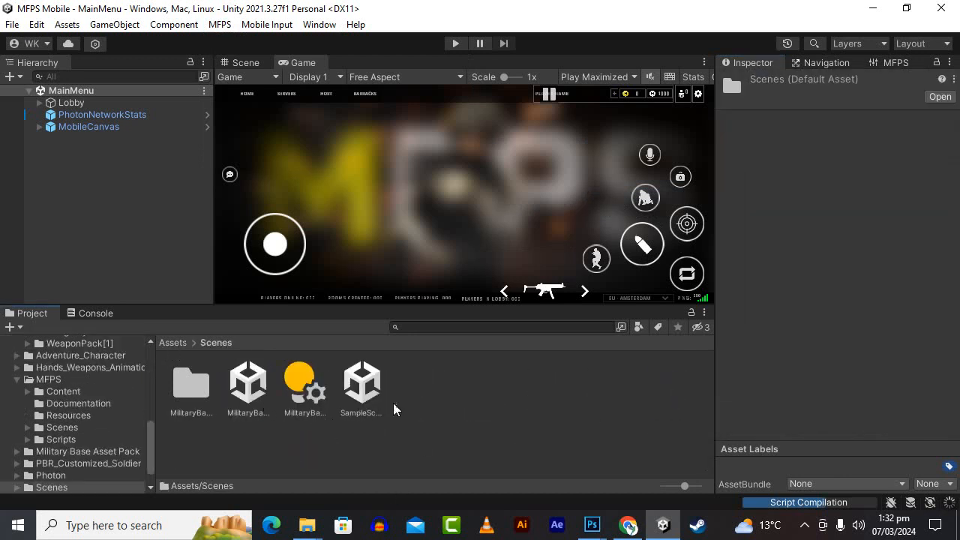
left_click(375, 392)
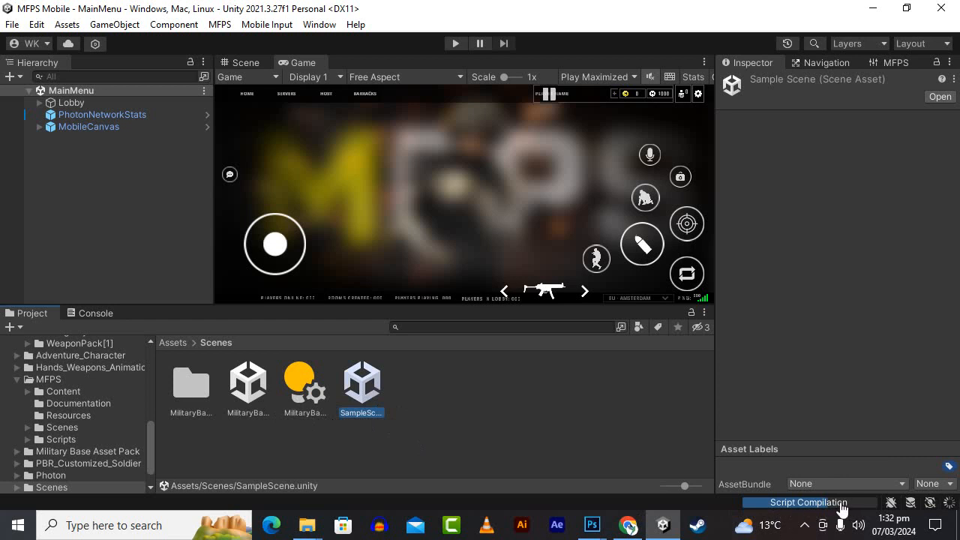
left_click(456, 415)
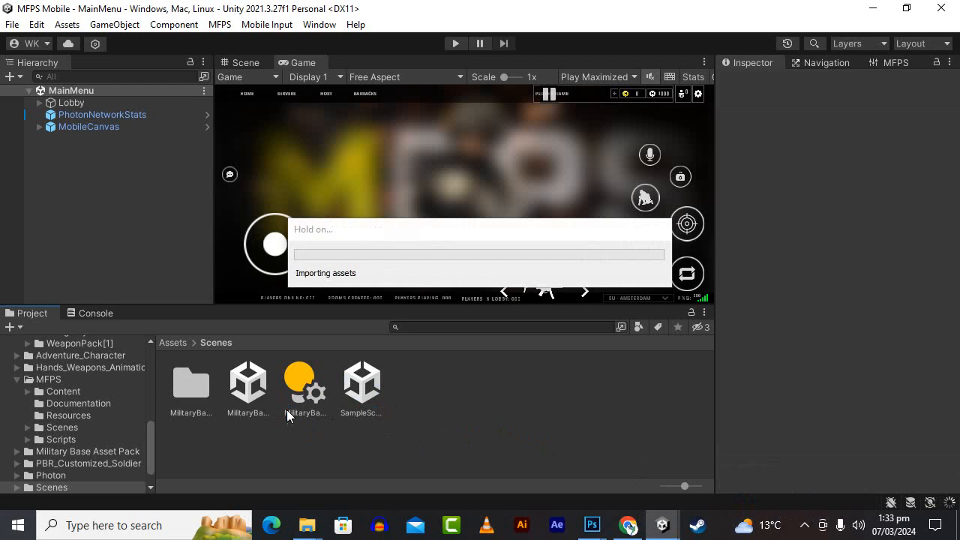
left_click(252, 394)
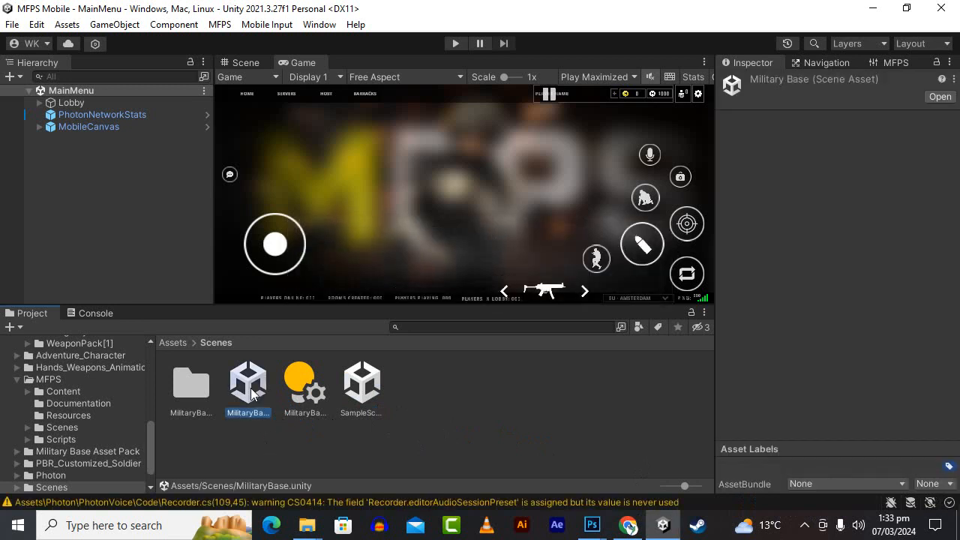
double_click(251, 394)
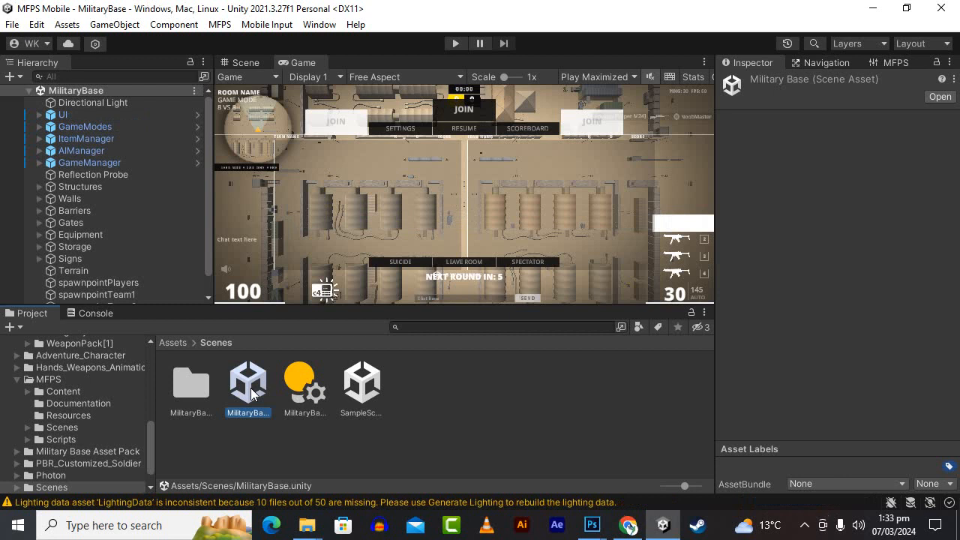
Step: Integrate the GunRace game mode addon into the MilitaryBase map
left_click(225, 27)
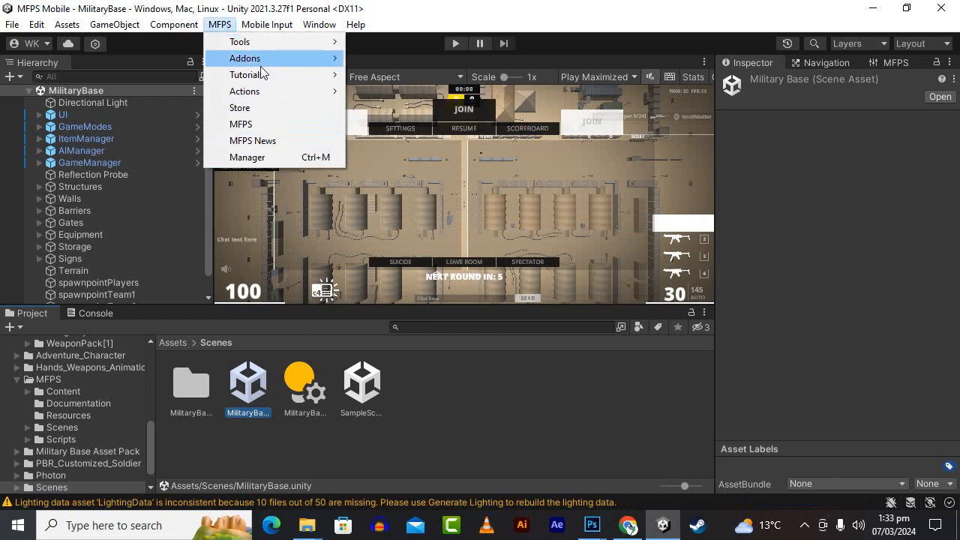
mouse_move(330, 58)
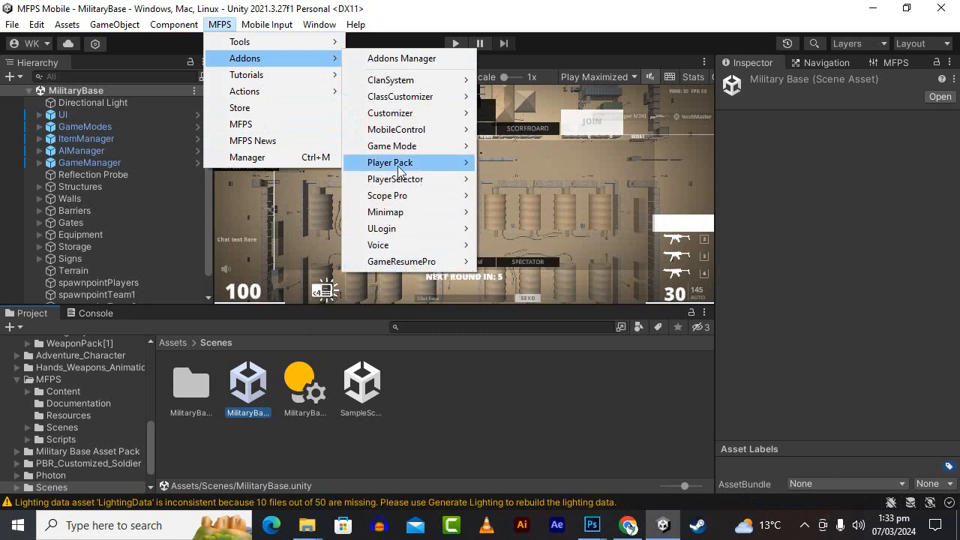
mouse_move(409, 150)
mouse_move(553, 197)
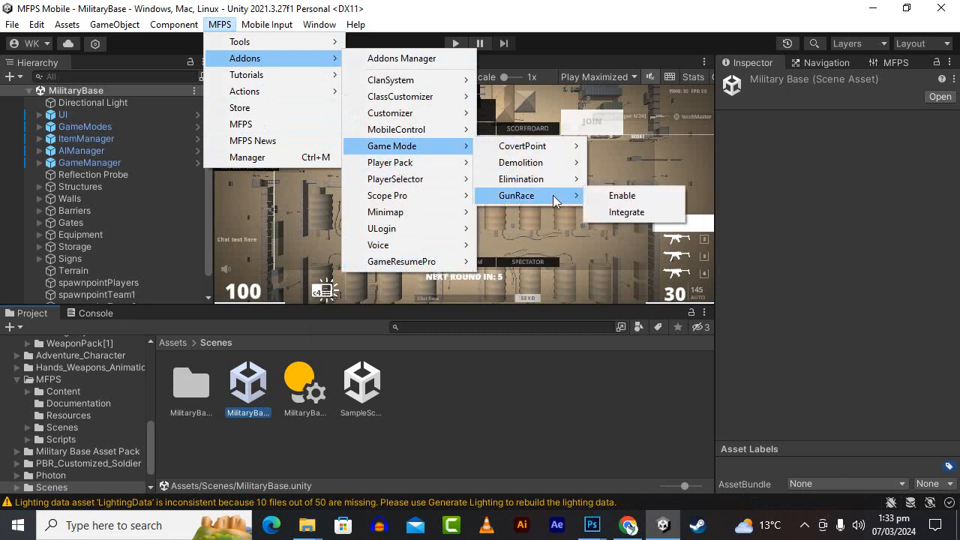
left_click(646, 213)
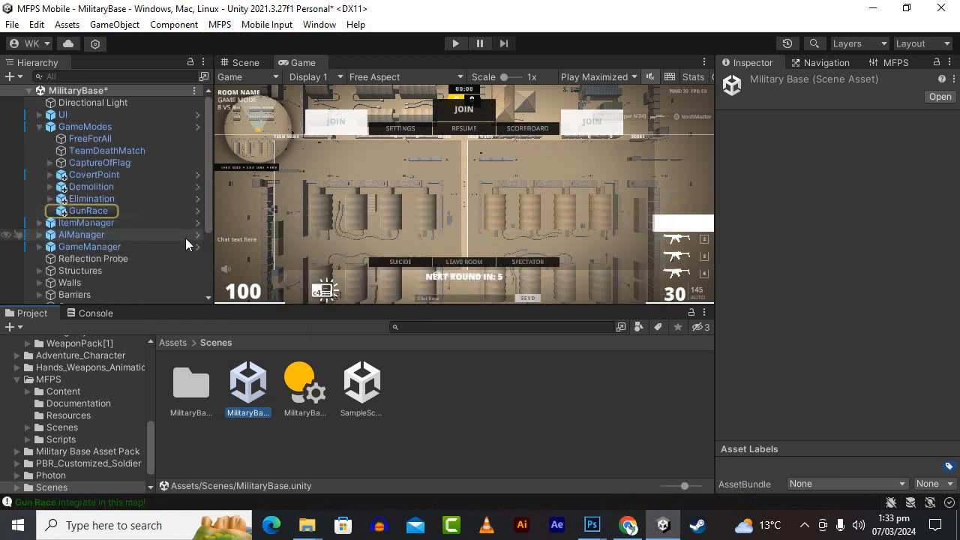
Step: Select the GunRace object under GameModes and examine the weapon order list in its bl_GunRace script, from the initial weapon to the last kill
left_click(89, 211)
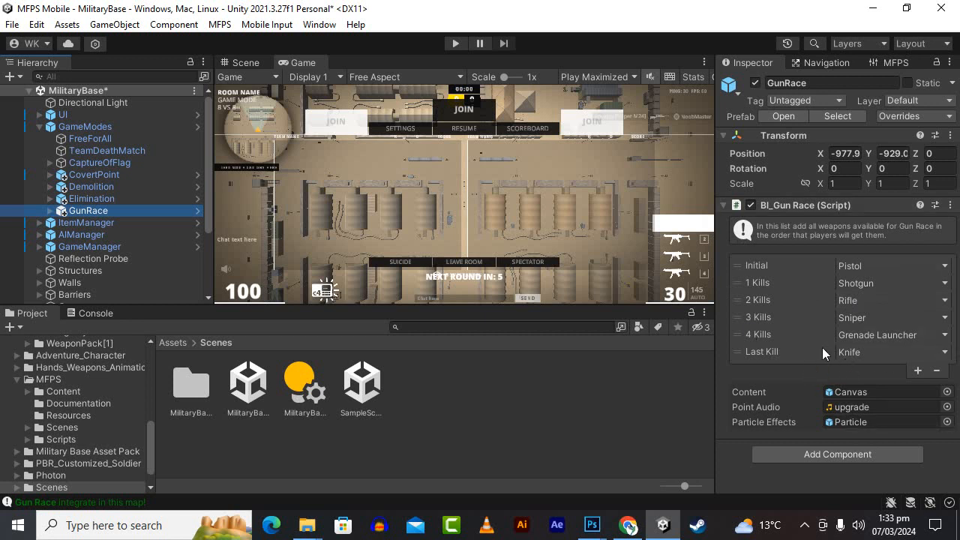
left_click(937, 352)
left_click(693, 6)
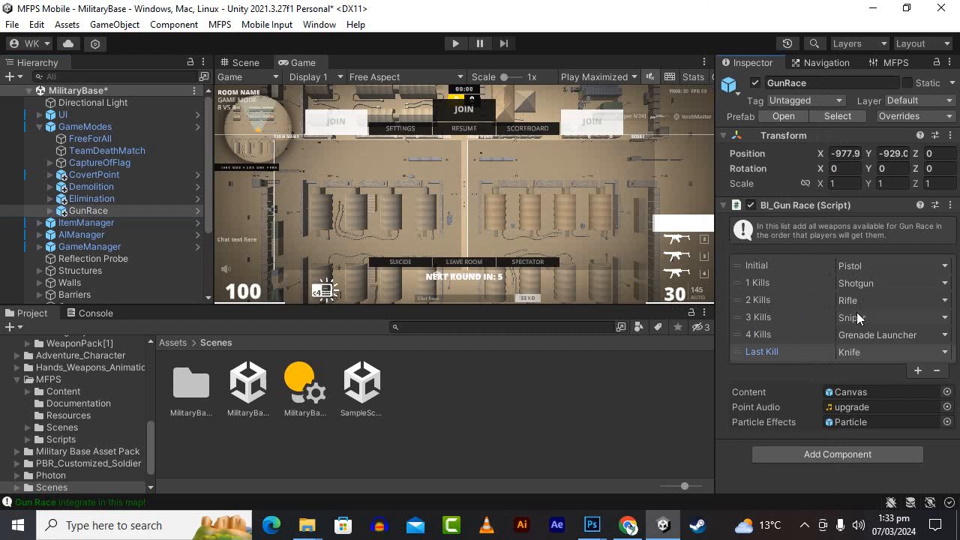
left_click(791, 301)
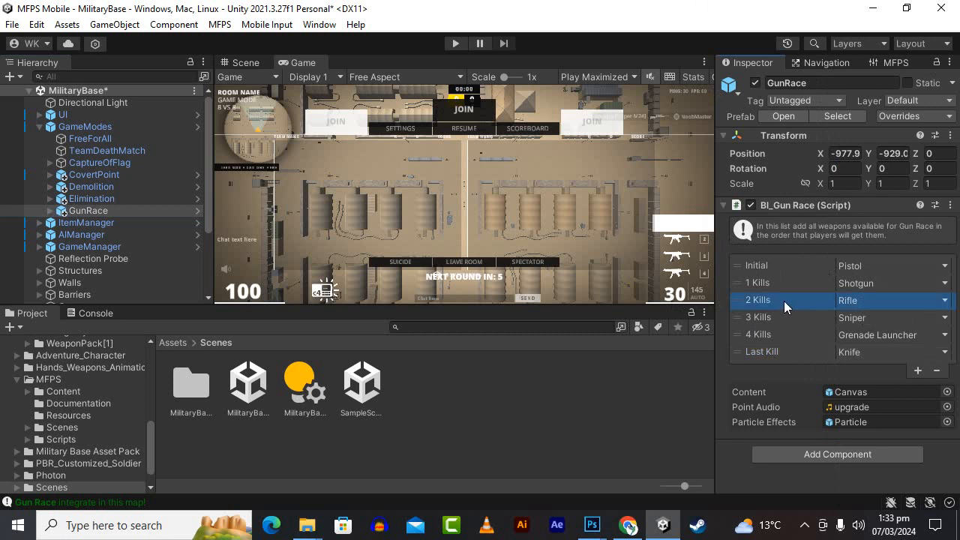
left_click(780, 317)
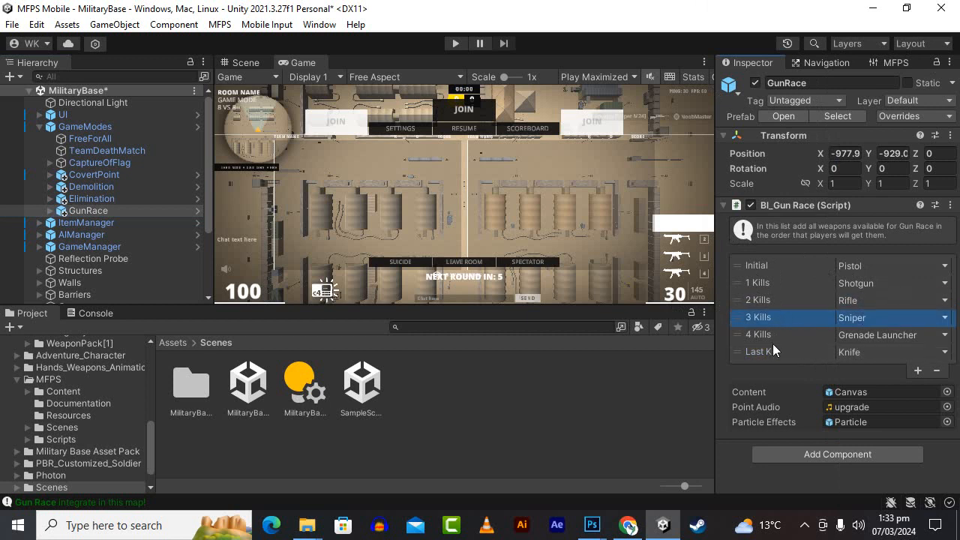
left_click(774, 342)
left_click(777, 355)
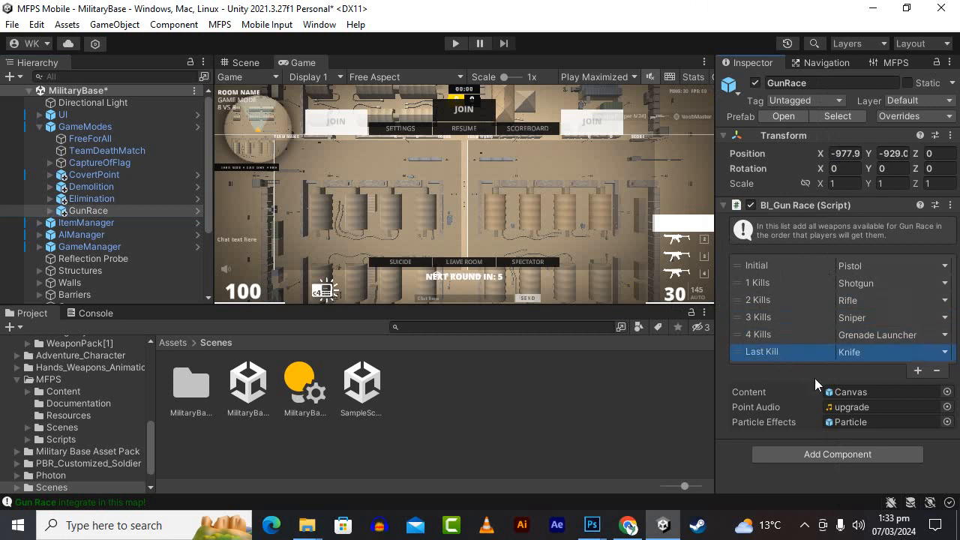
left_click(736, 334)
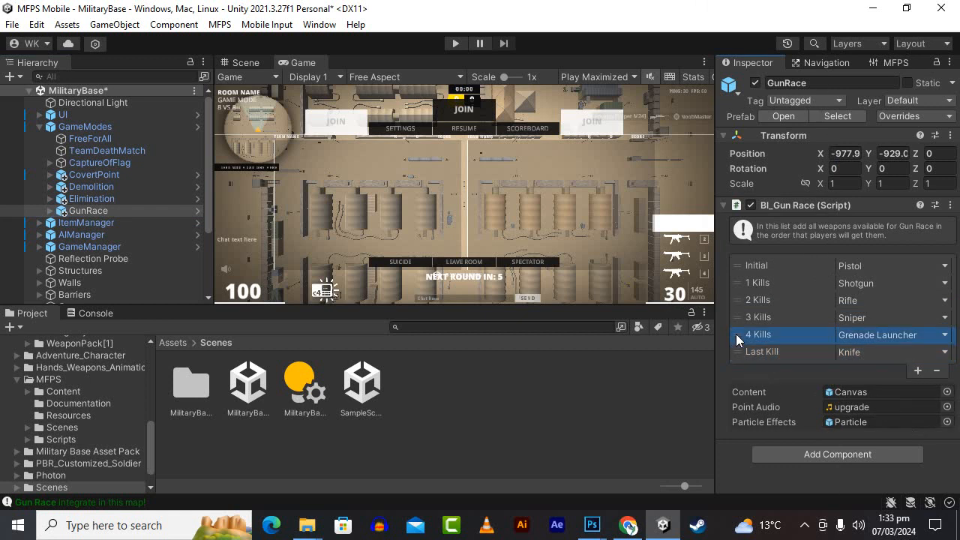
Step: Check the weapon choices for the 4 Kills entry and add two entries at the end of the GunRace weapon order list
left_click(946, 341)
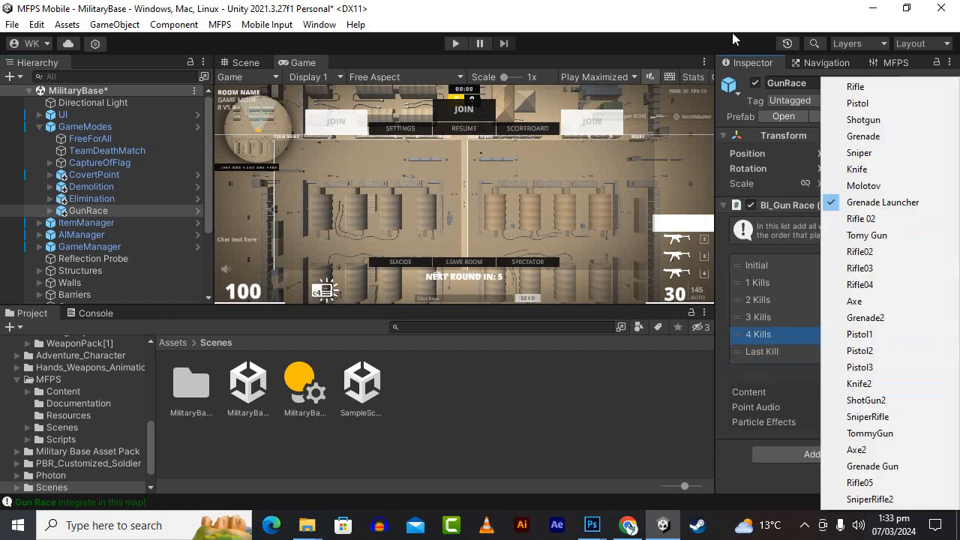
left_click(688, 6)
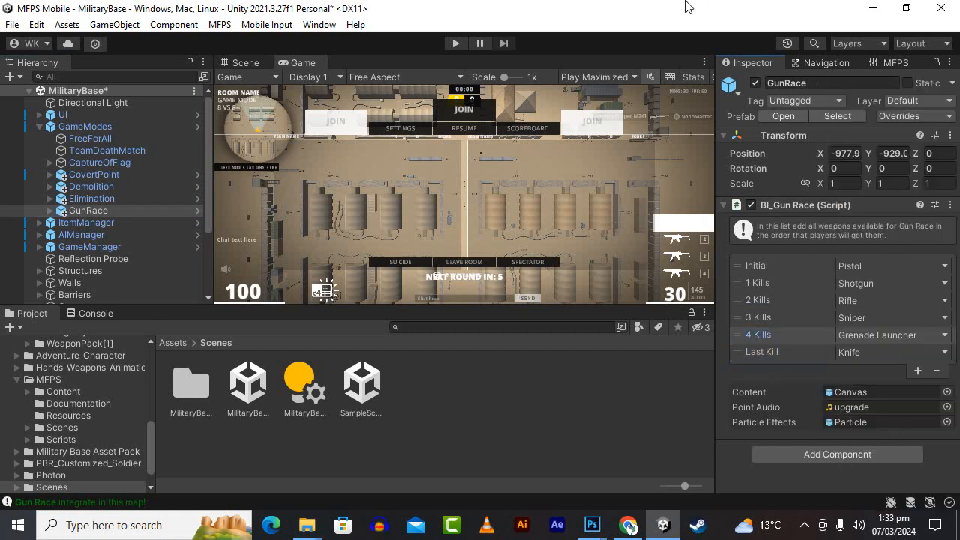
left_click(916, 370)
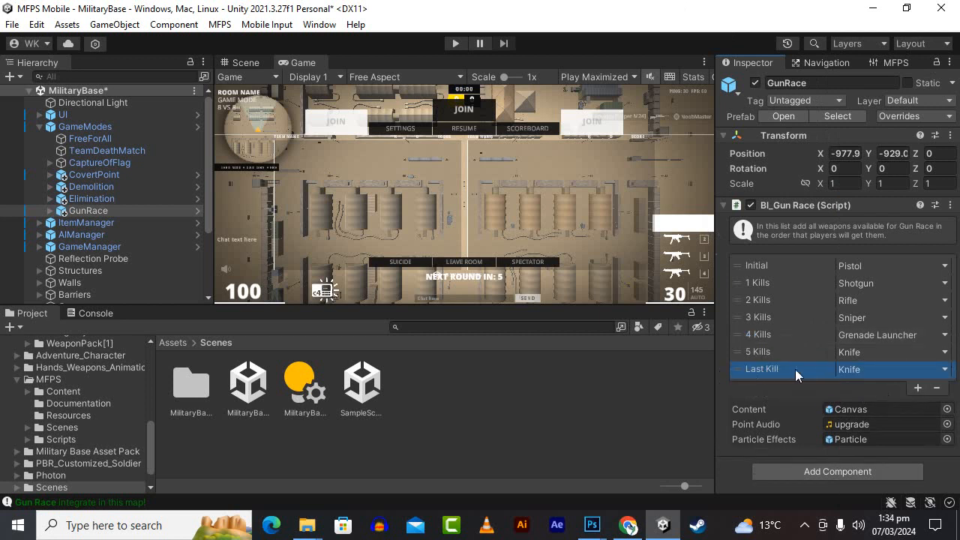
left_click(918, 388)
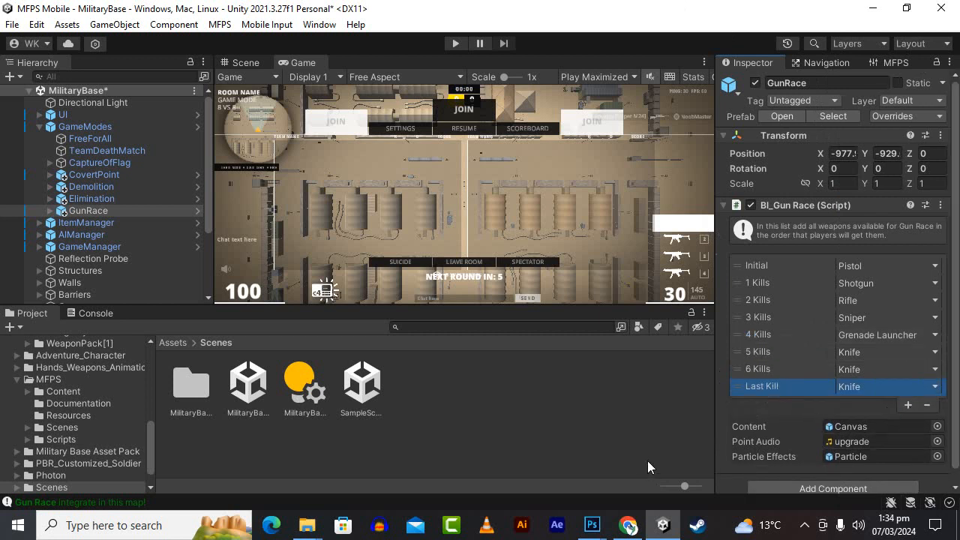
Step: Set the GunRace weapons to Rifle05 for 5 Kills, ShotGun2 for 6 Kills and SniperRifle2 for Last Kill
left_click(867, 369)
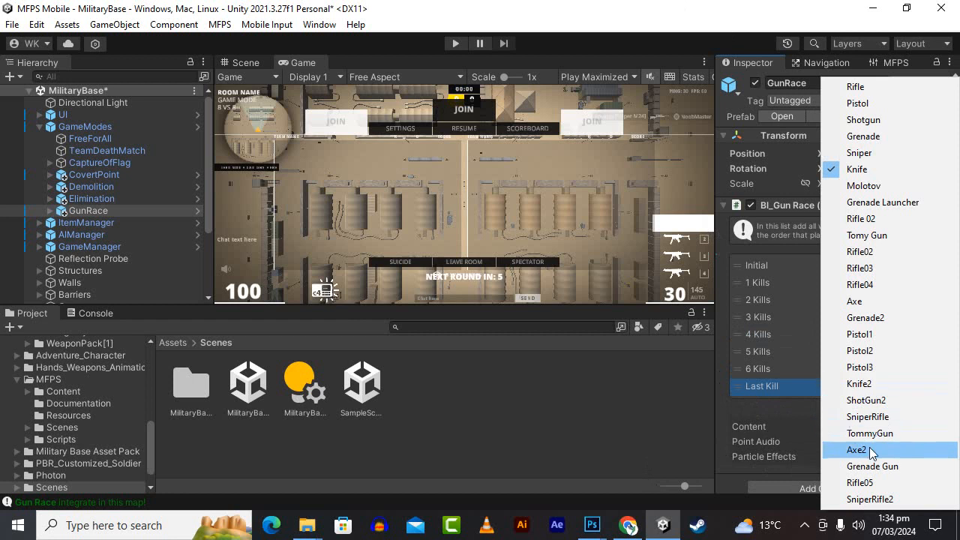
left_click(870, 483)
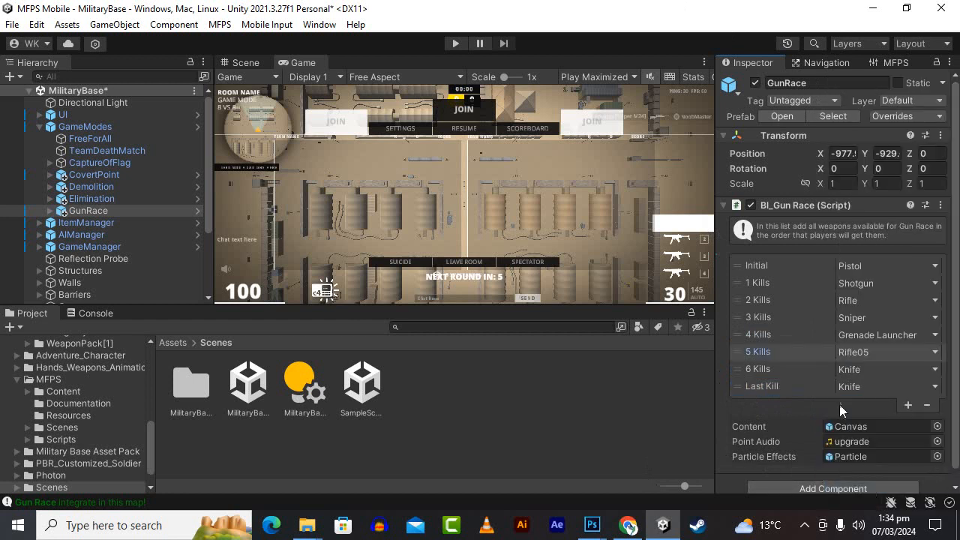
left_click(878, 371)
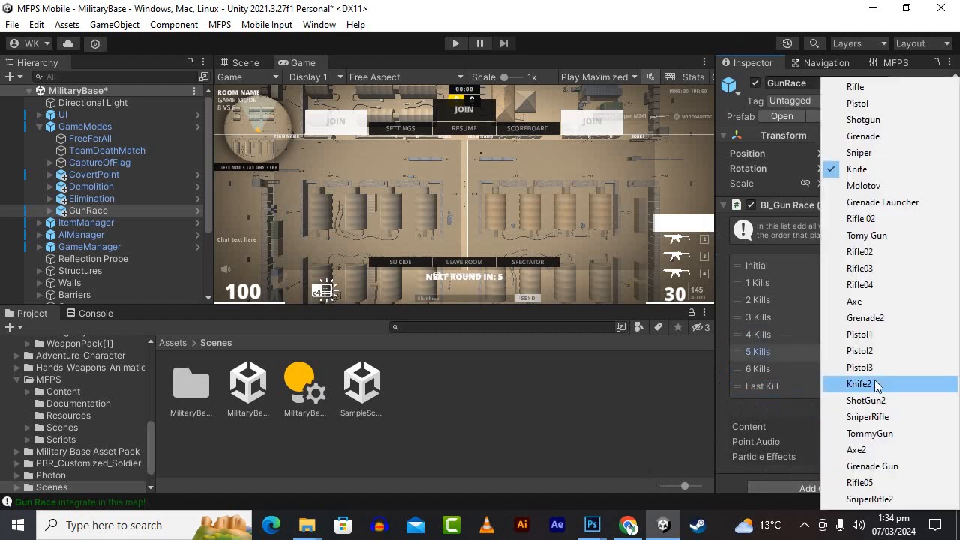
left_click(873, 403)
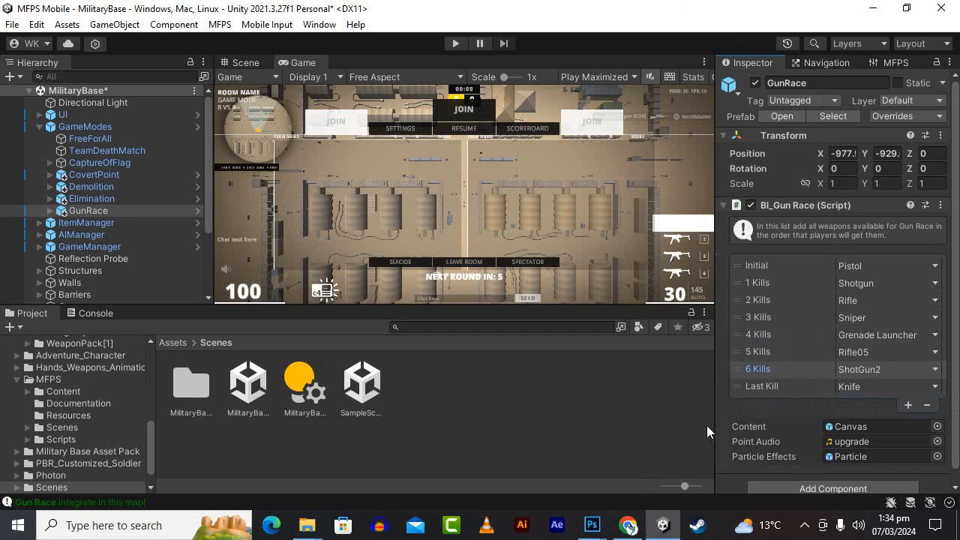
left_click(887, 388)
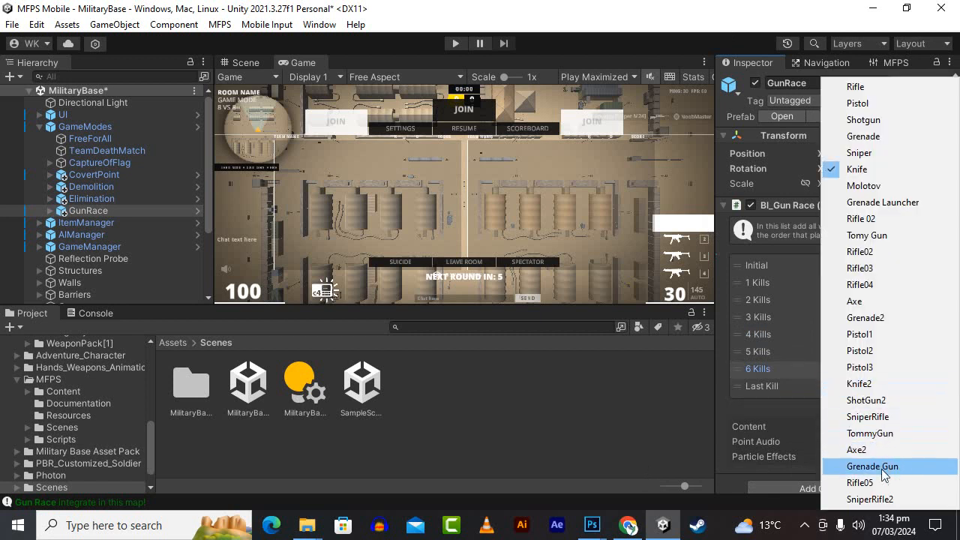
left_click(877, 500)
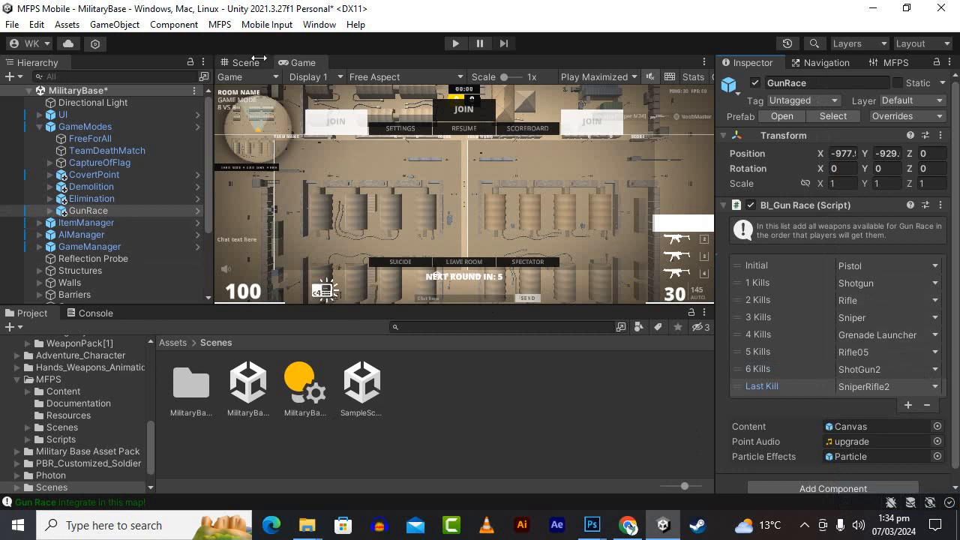
Step: Save the MilitaryBase scene with the updated GunRace weapon order
left_click(12, 24)
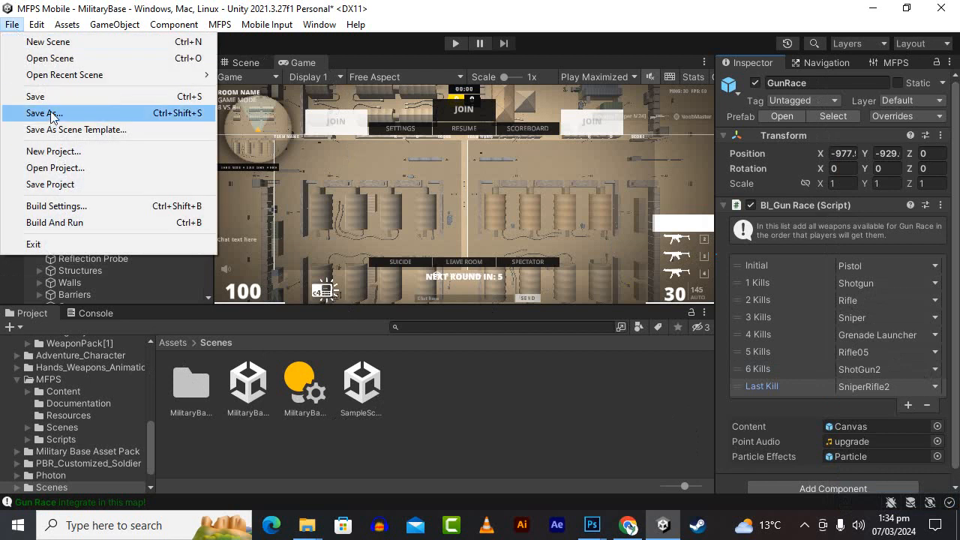
left_click(15, 96)
left_click(12, 24)
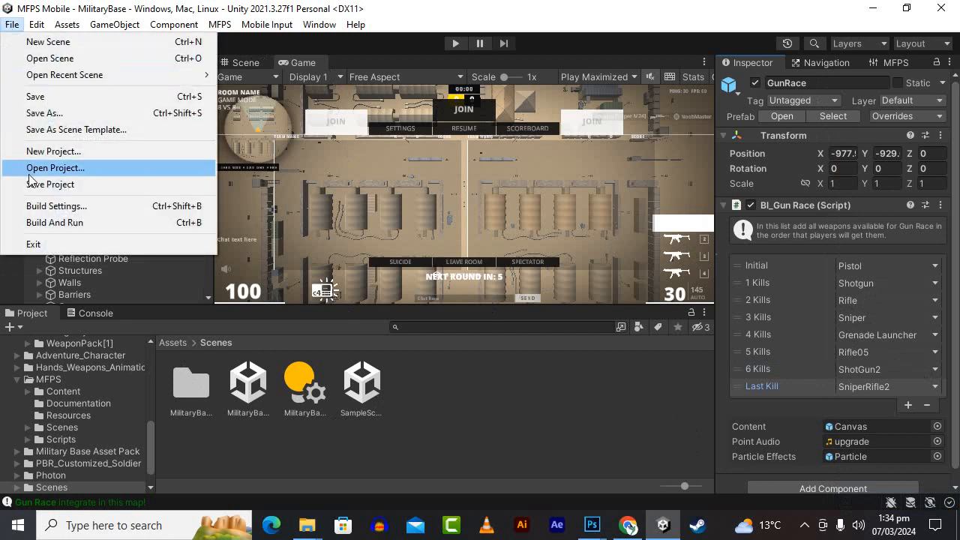
key("Escape")
Step: Open the MainMenu scene from the project's Assets/MFPS/Scenes folder
left_click(174, 343)
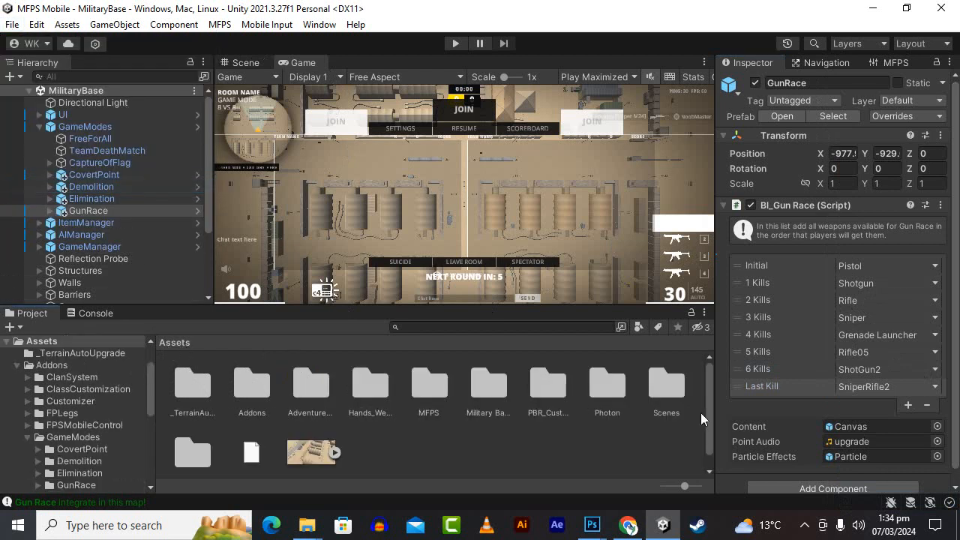
double_click(656, 386)
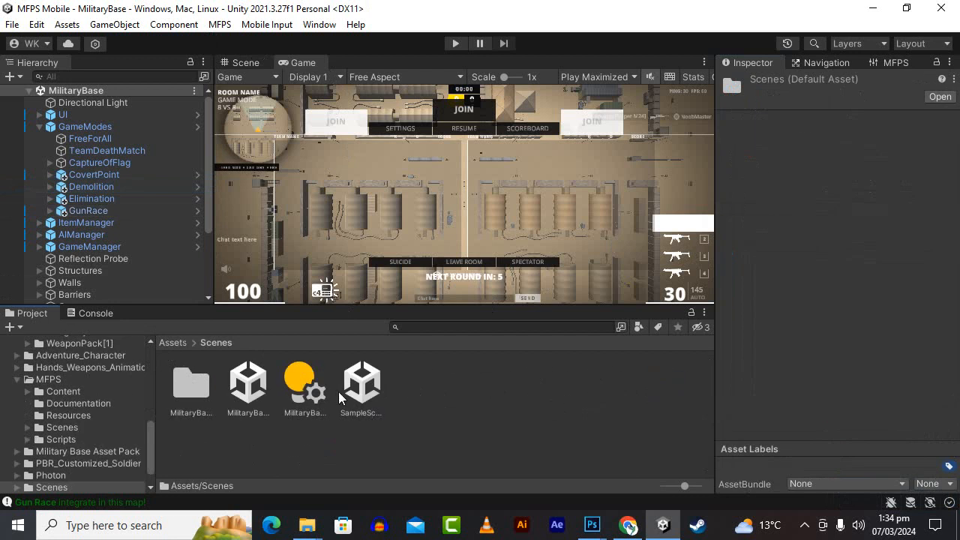
left_click(180, 343)
double_click(440, 386)
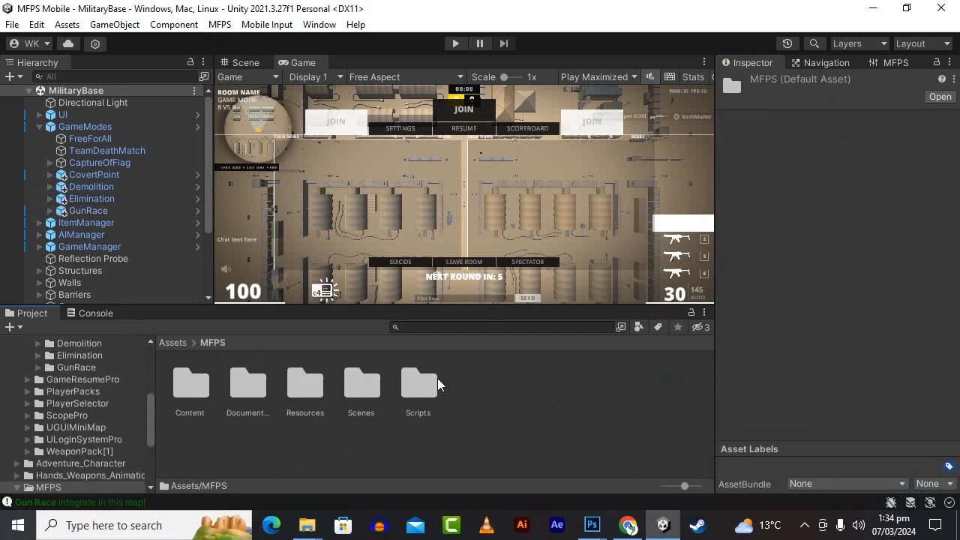
left_click(375, 383)
double_click(374, 383)
double_click(304, 383)
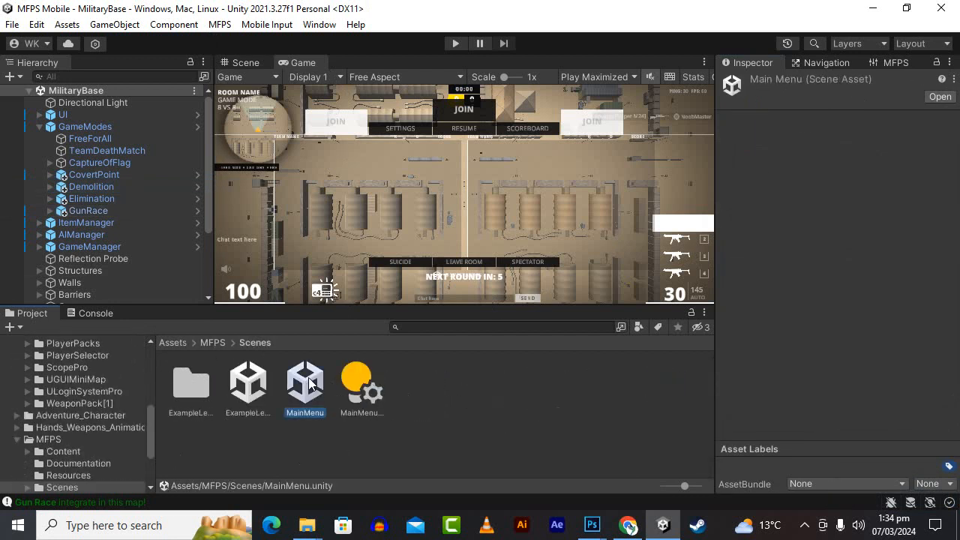
Step: Run the game and choose Gun Race as the game mode for a new hosted room on the Milatary Base map
left_click(456, 43)
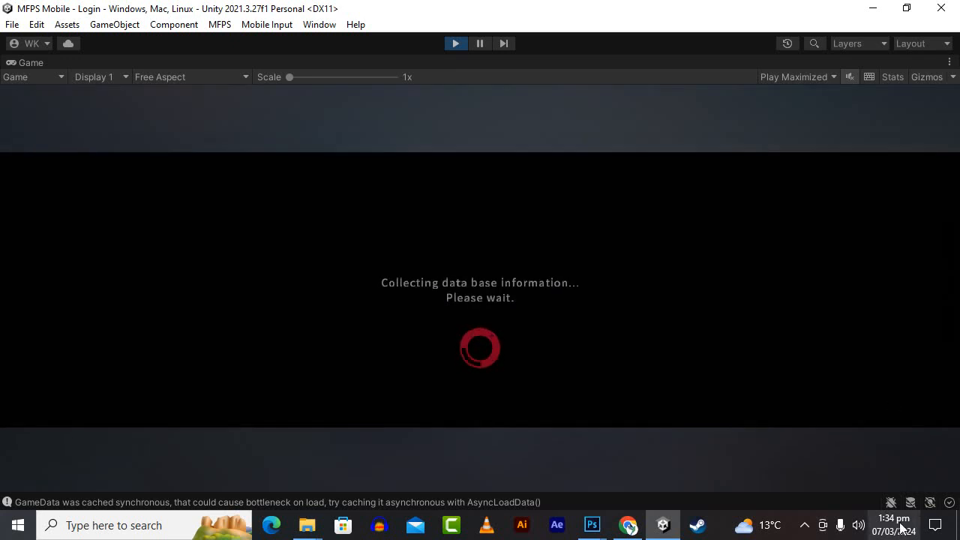
left_click(805, 524)
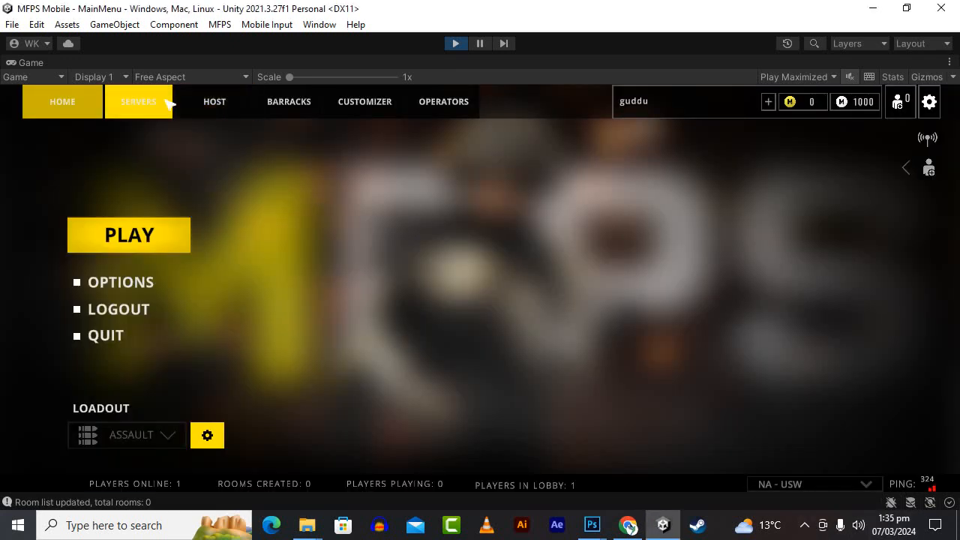
left_click(222, 103)
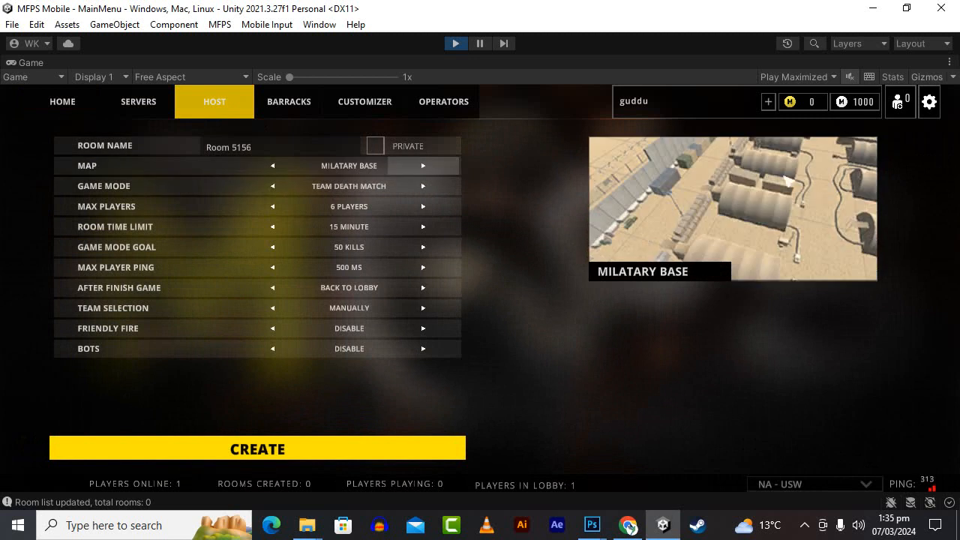
left_click(426, 189)
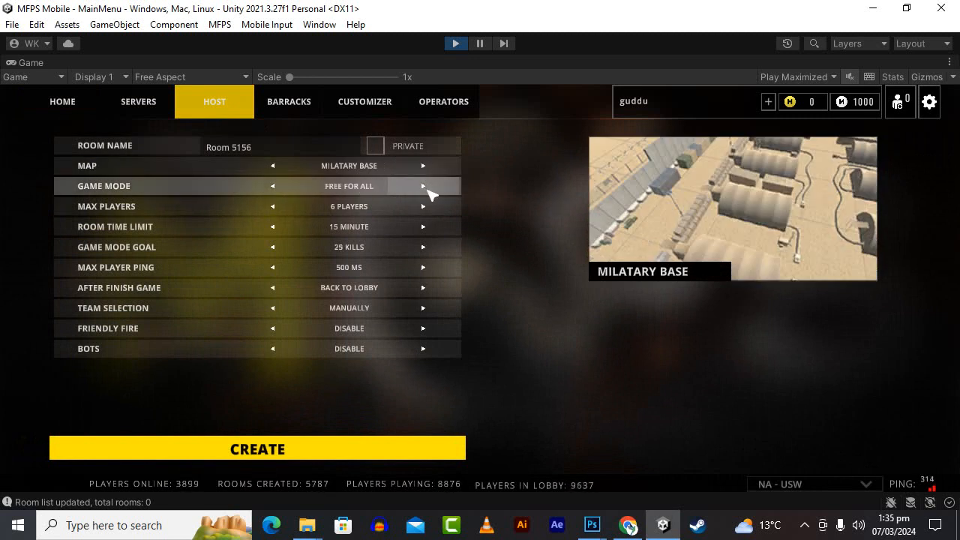
left_click(424, 187)
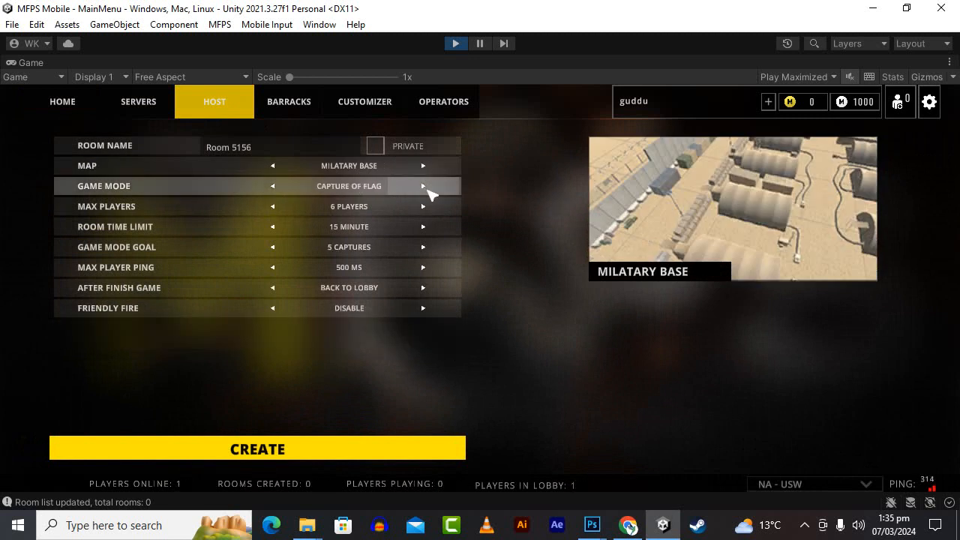
left_click(427, 189)
left_click(428, 190)
left_click(428, 189)
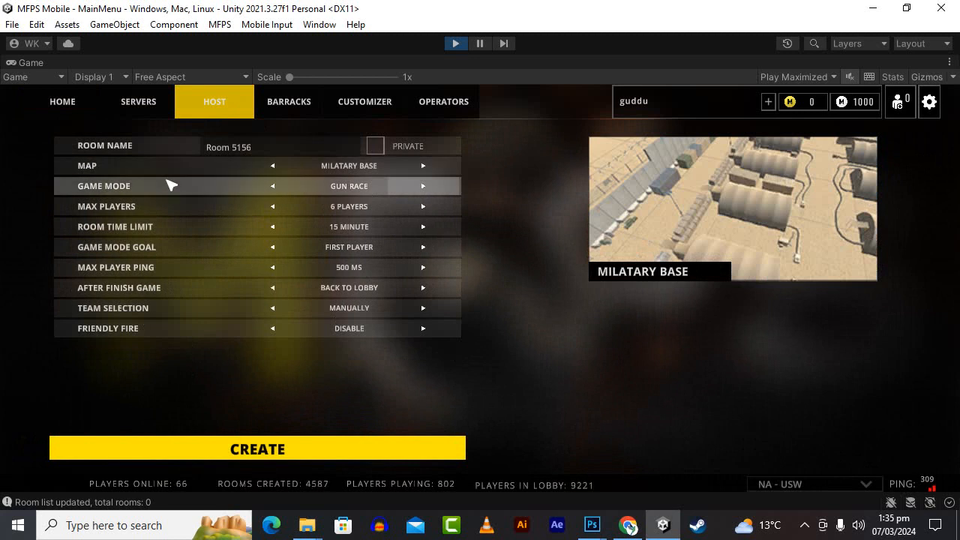
Step: Set the room's team selection to Automatic, create the room and start the Gun Race match
left_click(425, 309)
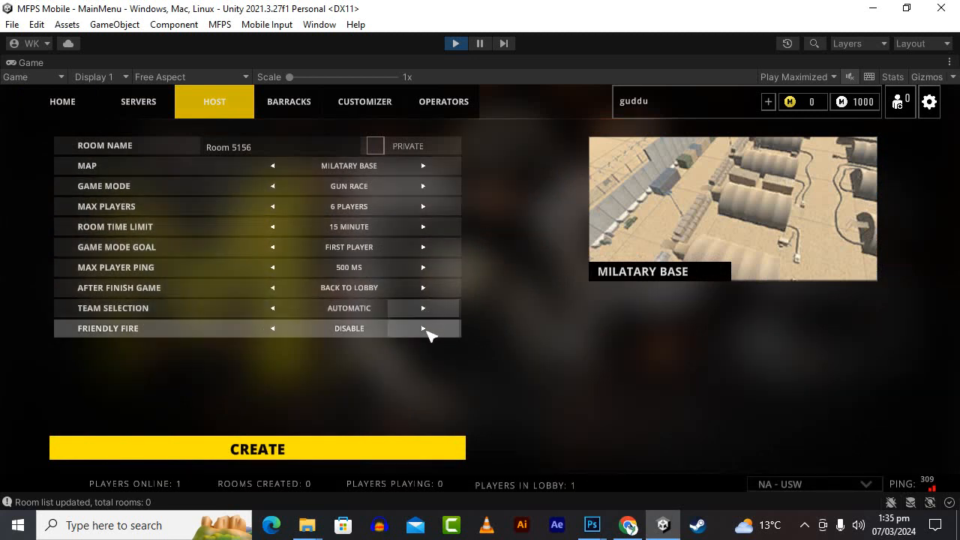
left_click(382, 452)
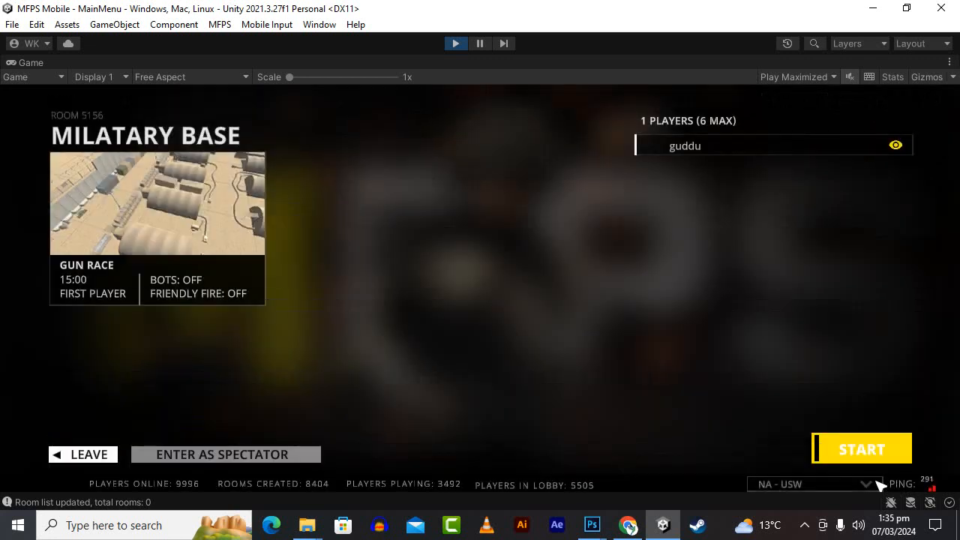
left_click(884, 452)
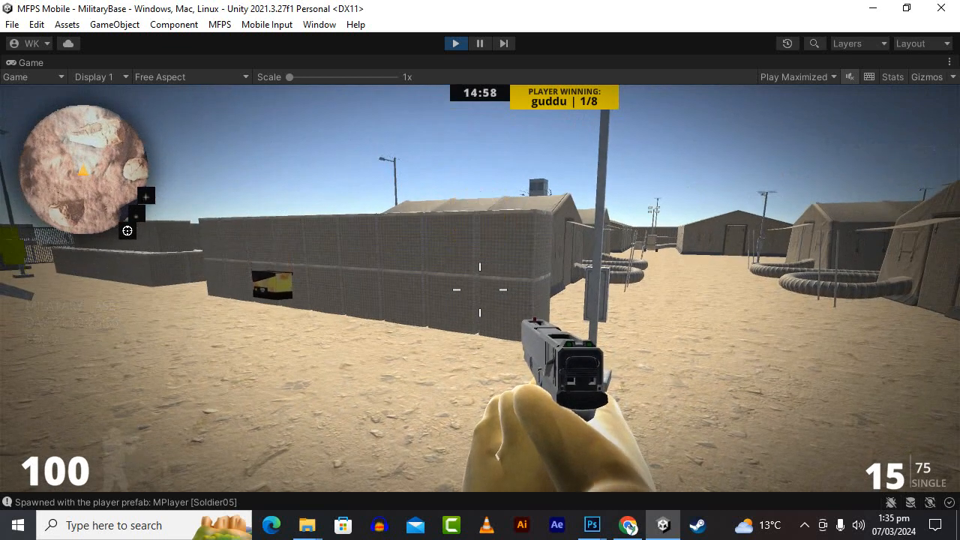
Step: Test the Gun Race match by running through the military base and firing the pistol, and stop play mode
key("w")
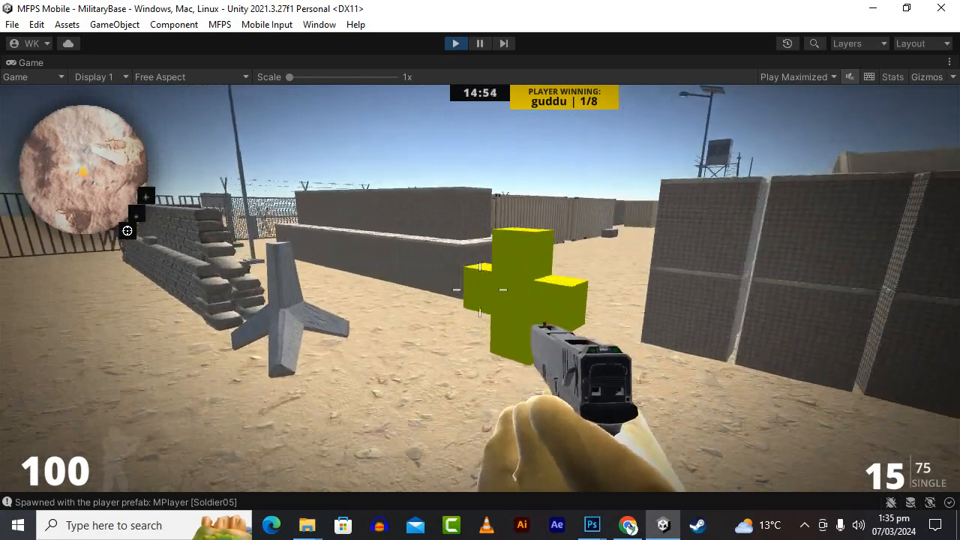
key("w")
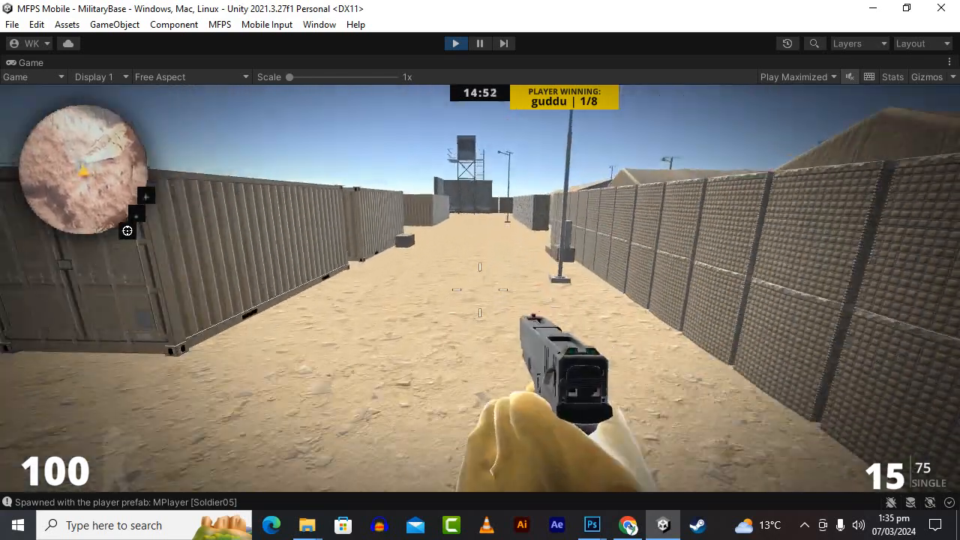
key("w")
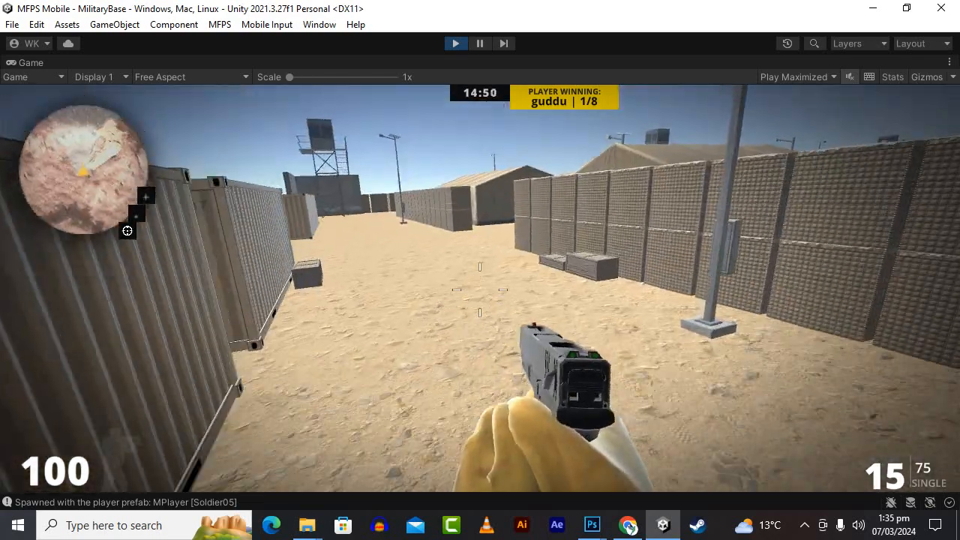
key("w")
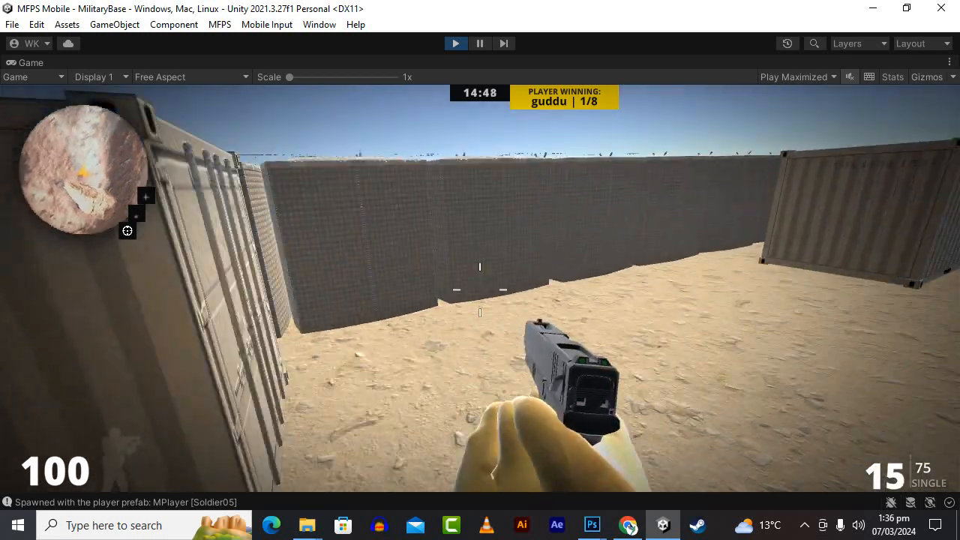
key("shift+w")
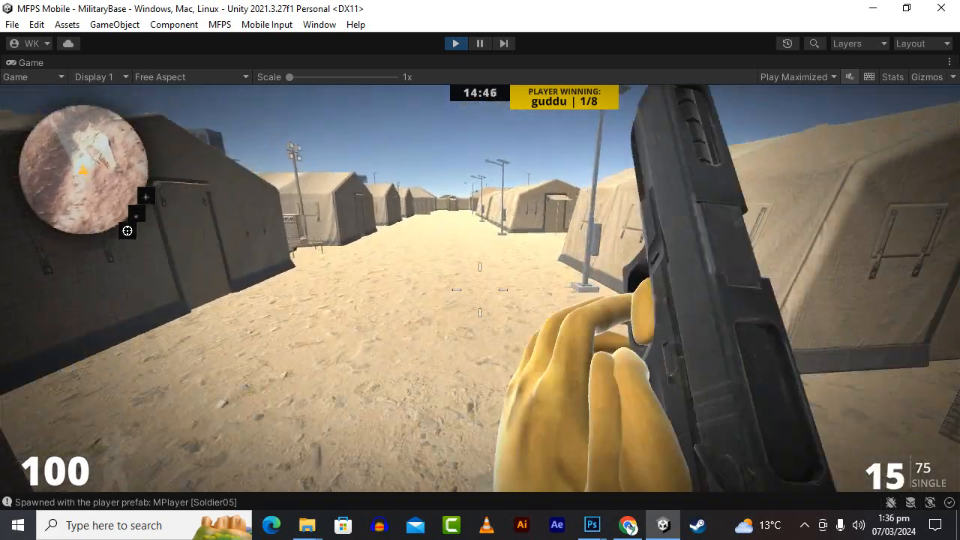
key("w")
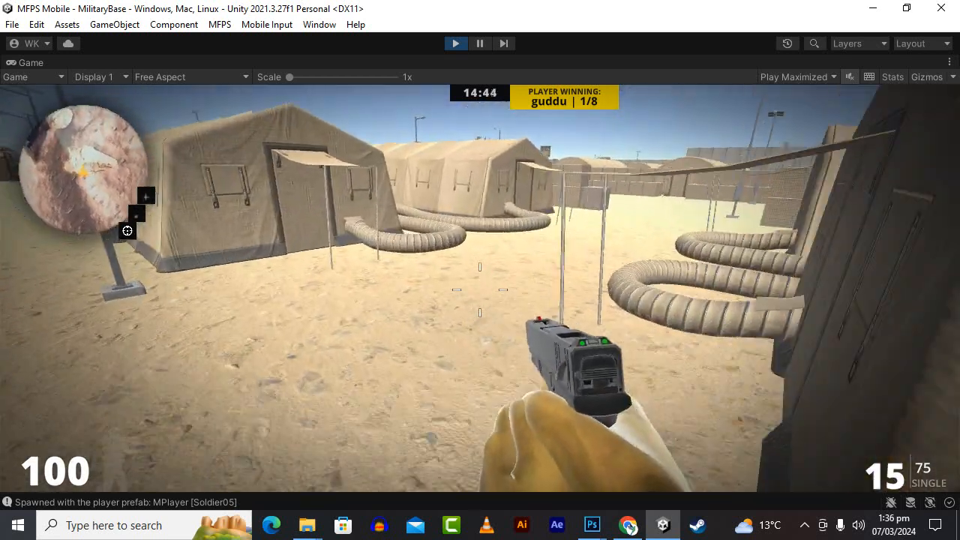
key("shift+w")
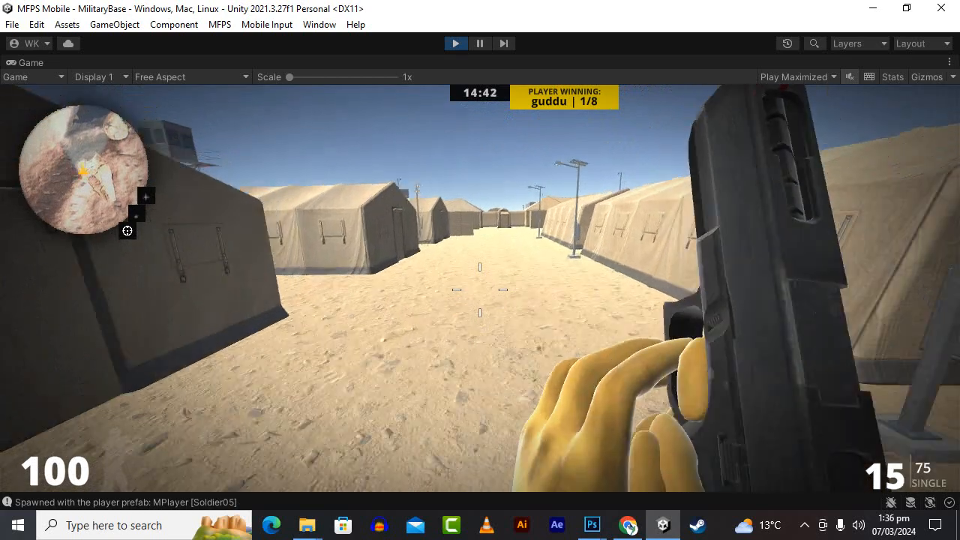
key("shift+w")
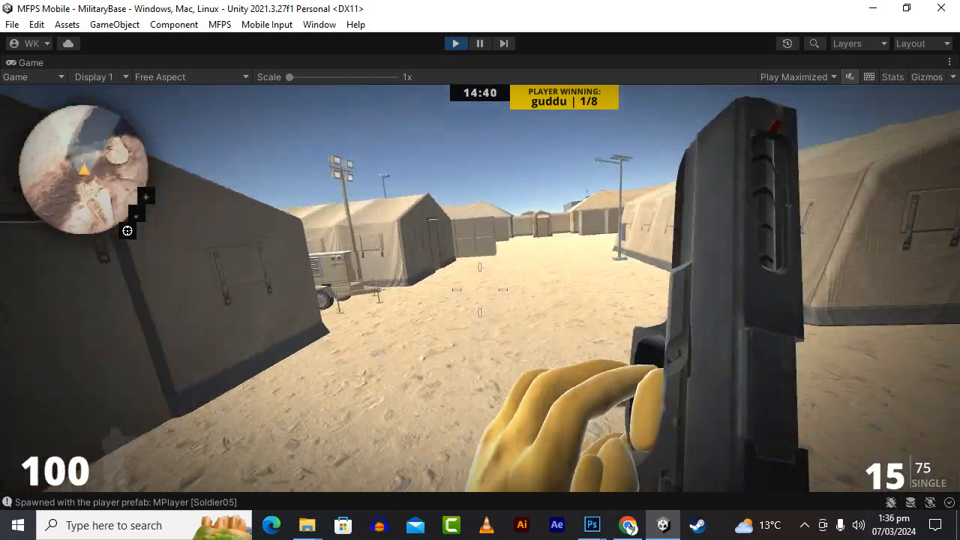
key("w")
key("shift+w")
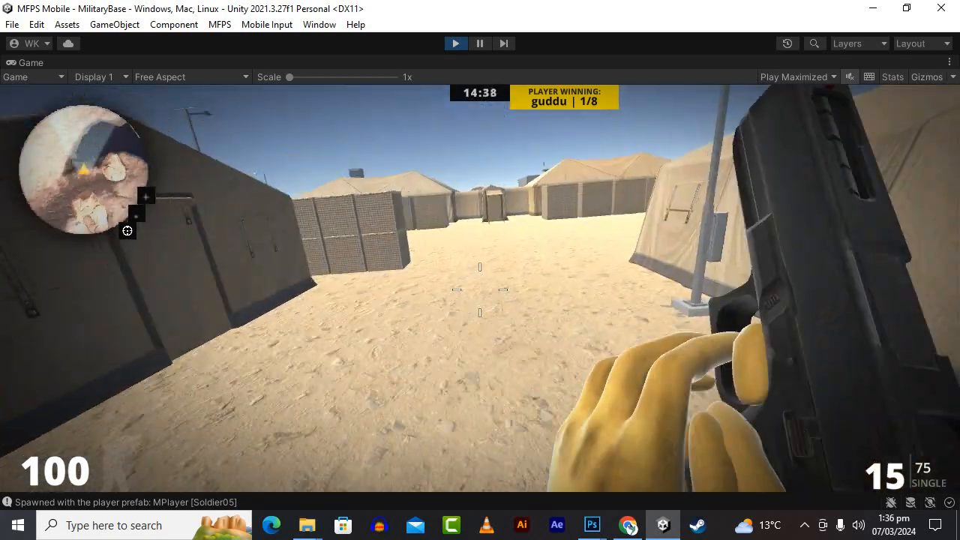
key("w")
key("shift+w")
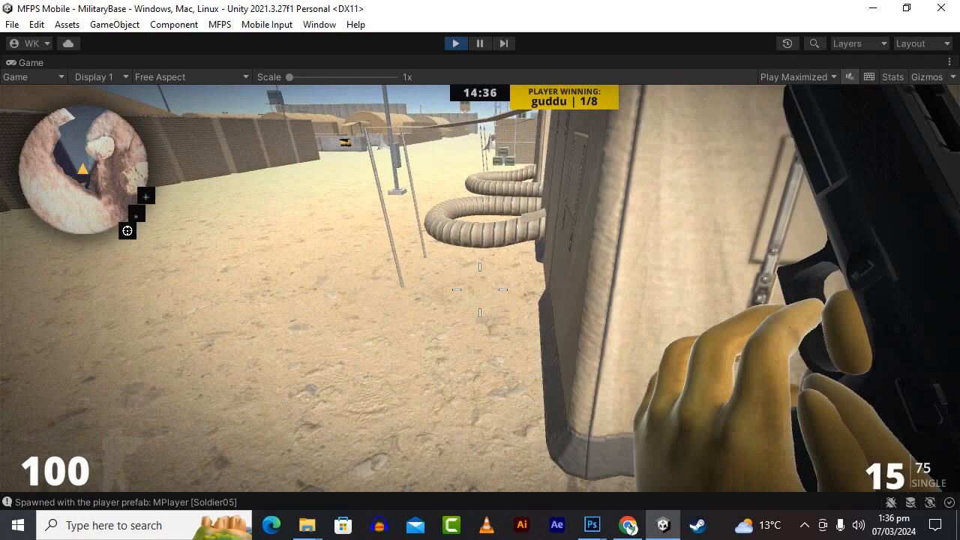
key("w")
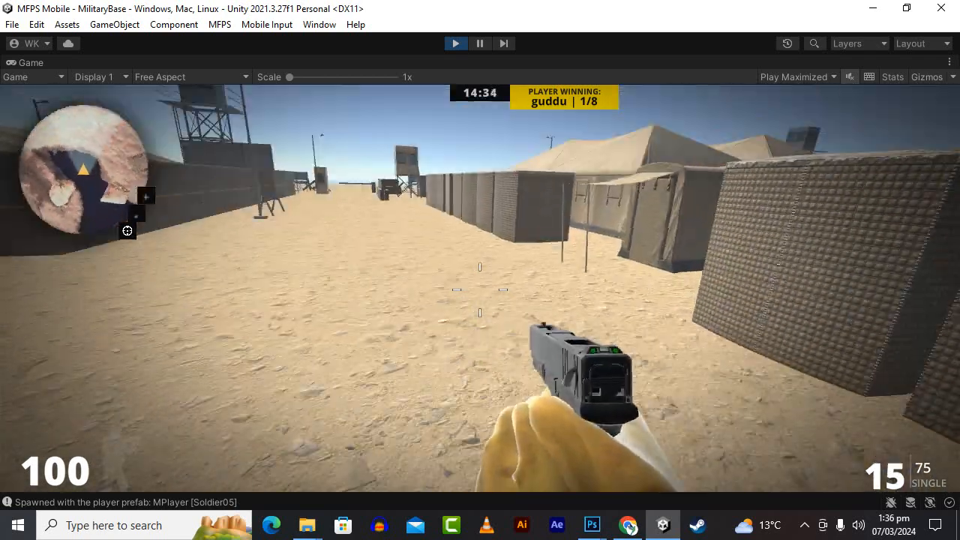
key("w")
left_click(480, 290)
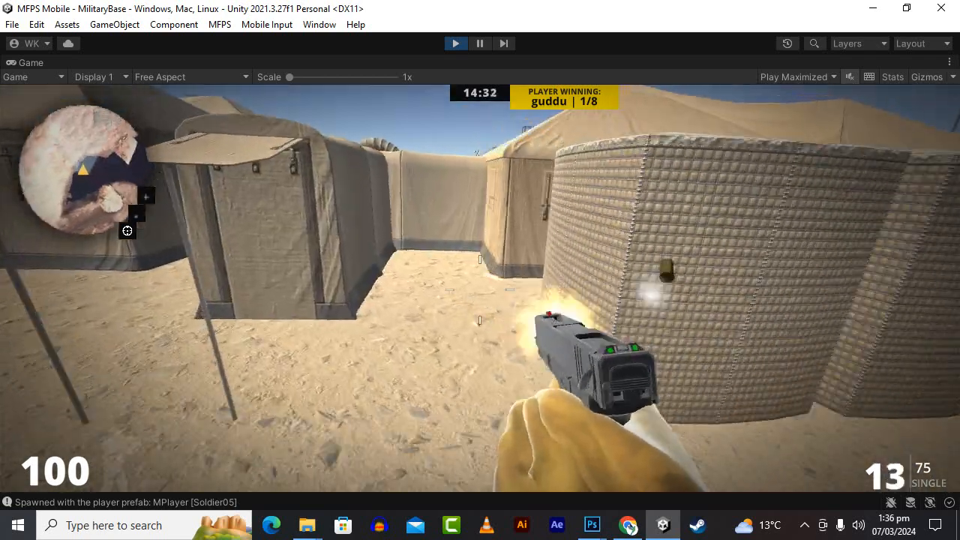
left_click(480, 289)
key("w")
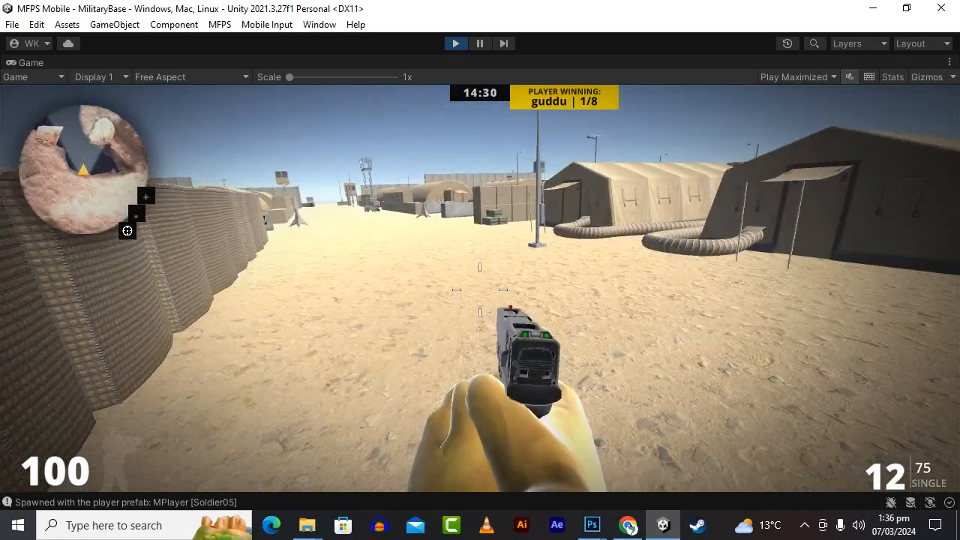
key("shift+w")
key("w")
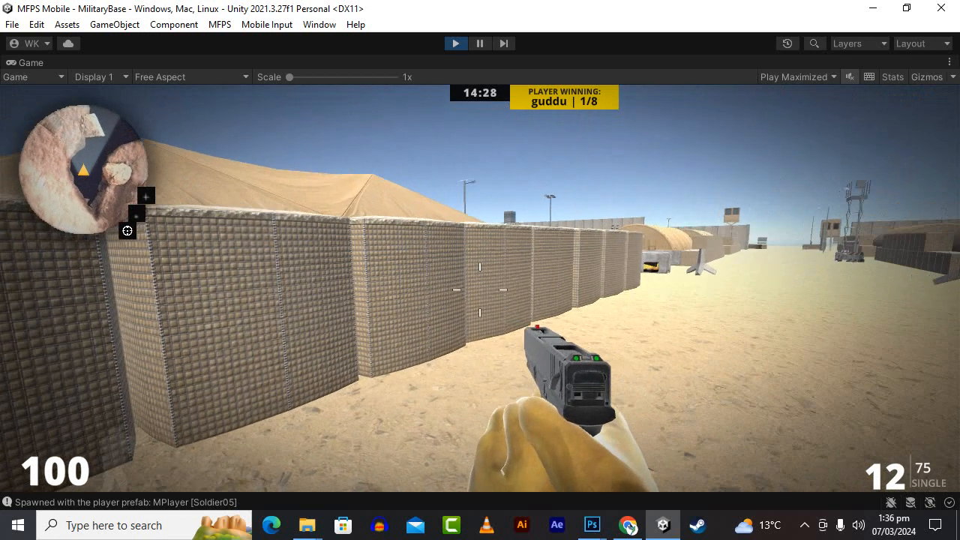
left_click(456, 43)
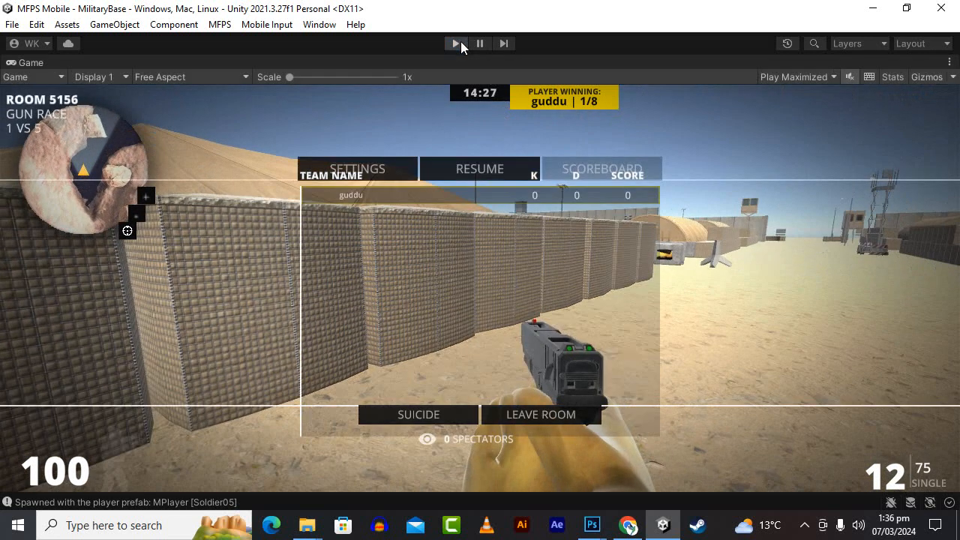